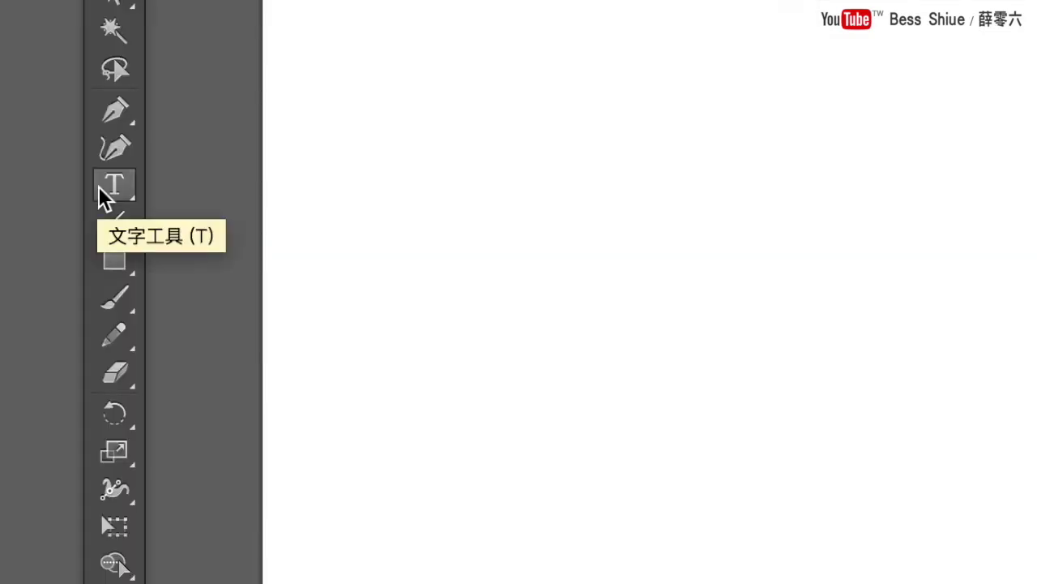
# Type the horizontal point text 我是橫的文字輸入 on the artboard.
pyautogui.click(110, 187)
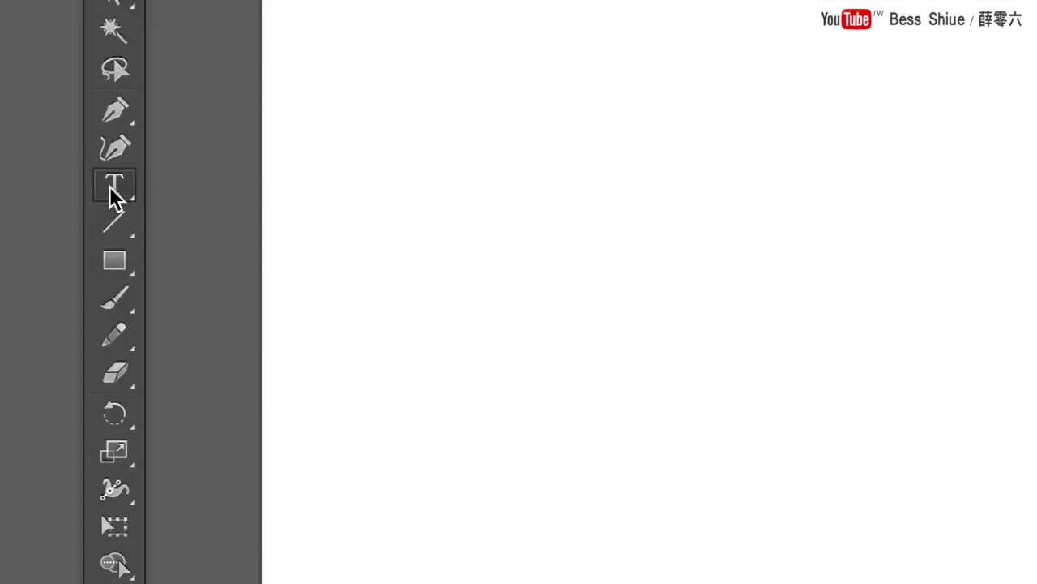
pyautogui.moveTo(109, 186); pyautogui.dragTo(307, 180)
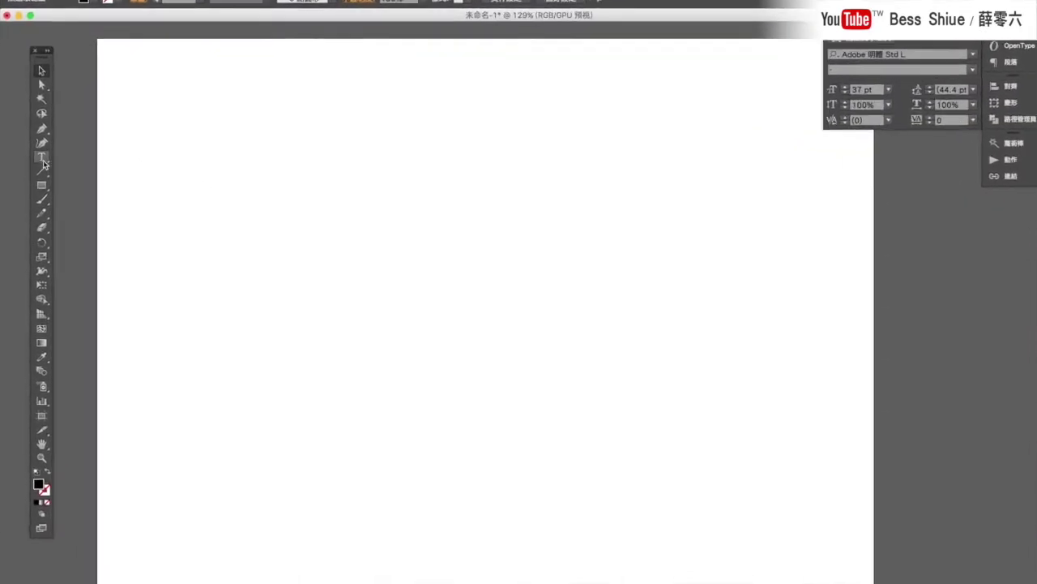
pyautogui.click(37, 158)
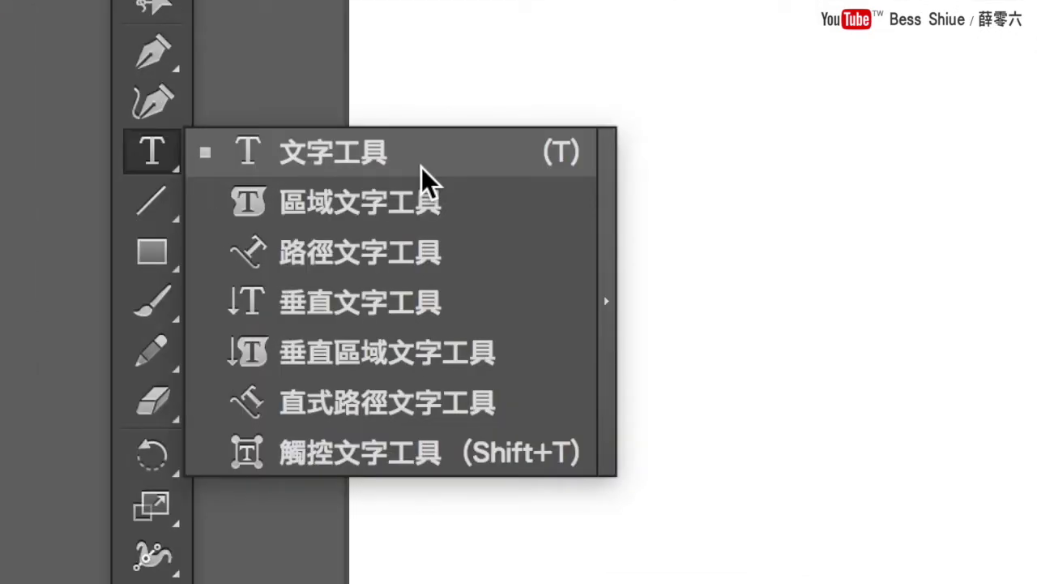
pyautogui.click(421, 167)
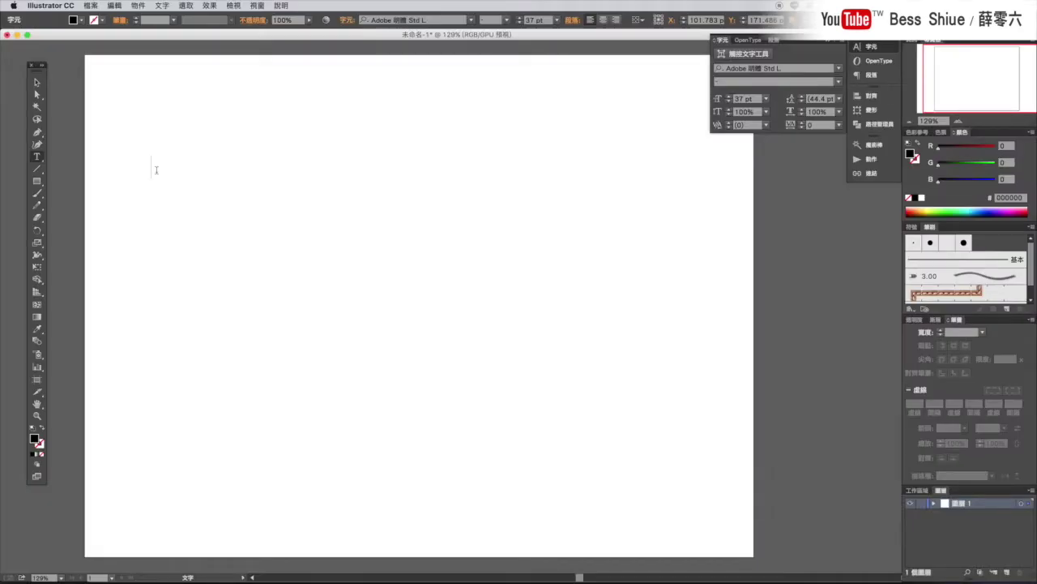
pyautogui.write('我')
pyautogui.write('是橫的文ㄗ字輸入')
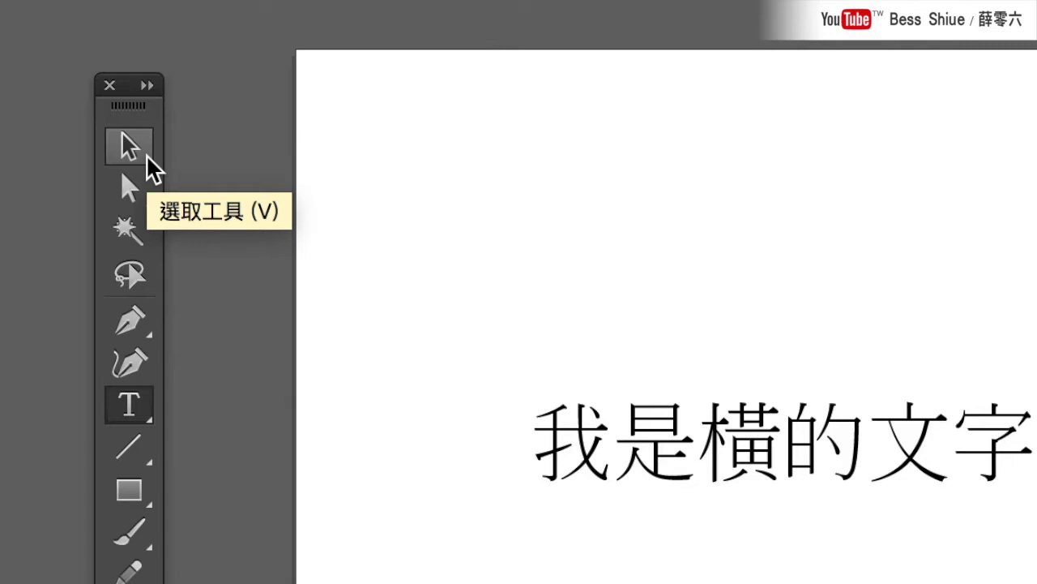
# Move the horizontal text to the top-left of the artboard and deselect it.
pyautogui.click(148, 157)
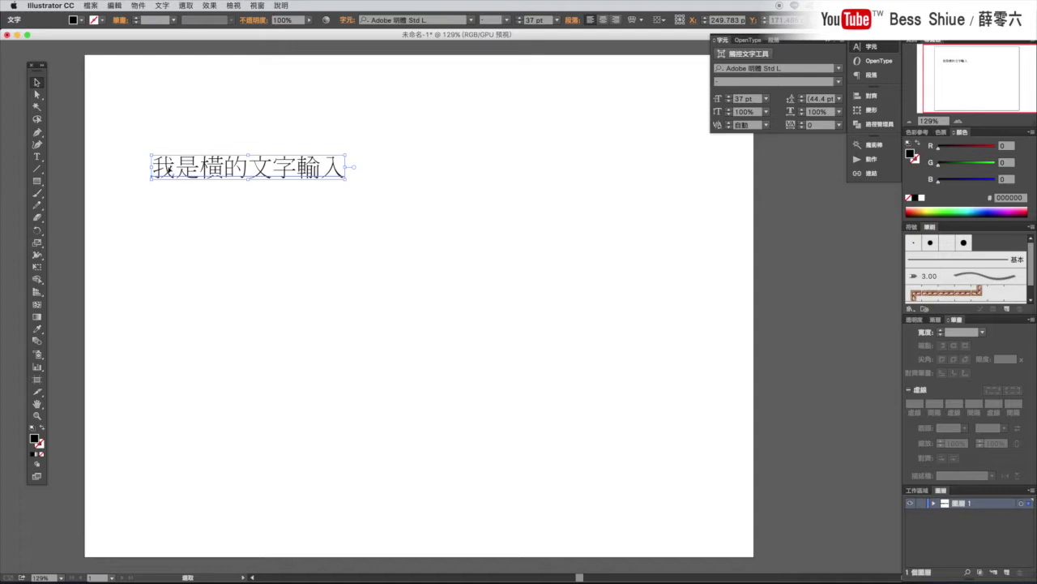
pyautogui.moveTo(170, 170)
pyautogui.mouseDown()
pyautogui.moveTo(257, 234)
pyautogui.moveTo(175, 159)
pyautogui.moveTo(227, 217)
pyautogui.mouseUp()
pyautogui.moveTo(227, 216); pyautogui.dragTo(188, 170)
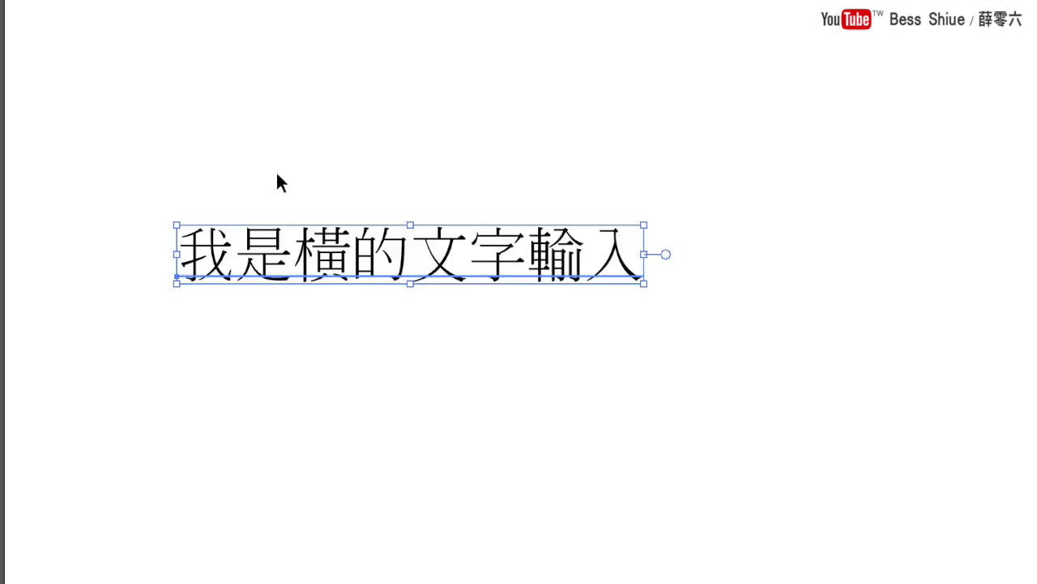
pyautogui.click(277, 175)
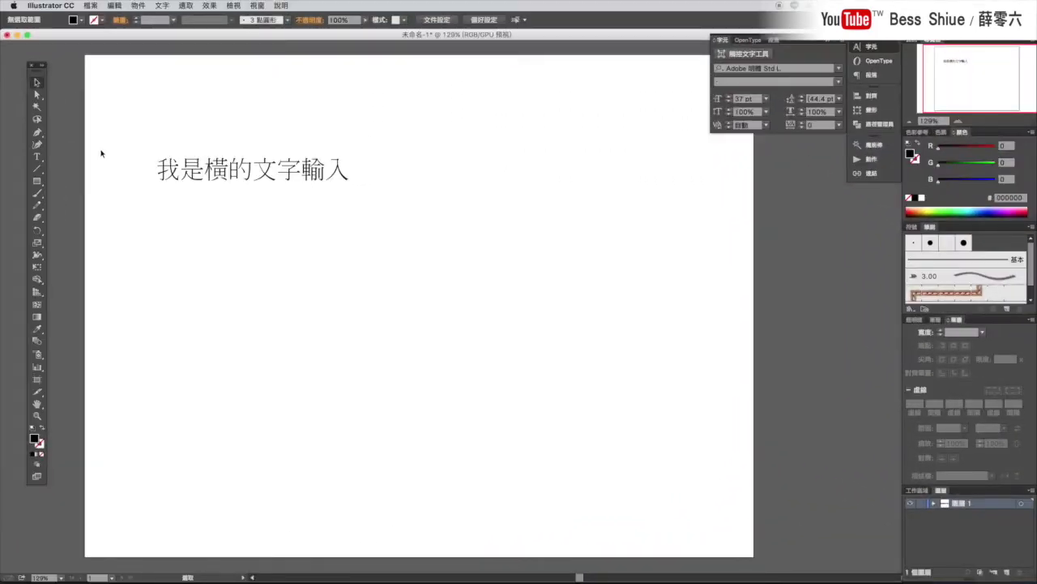
# Type the vertical point text 我是直的文字輸入 with the Vertical Type tool.
pyautogui.click(42, 158)
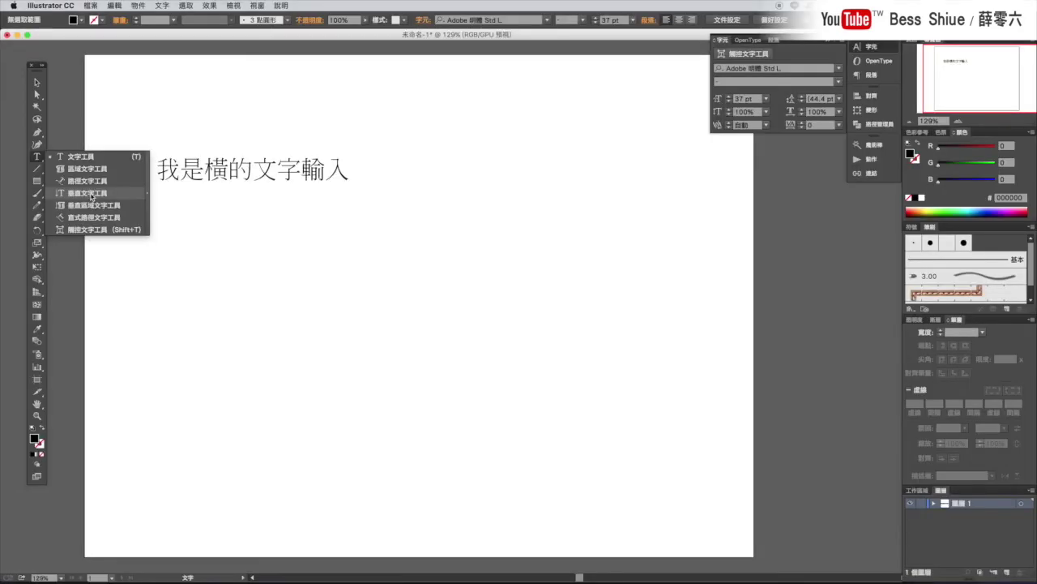
pyautogui.click(89, 193)
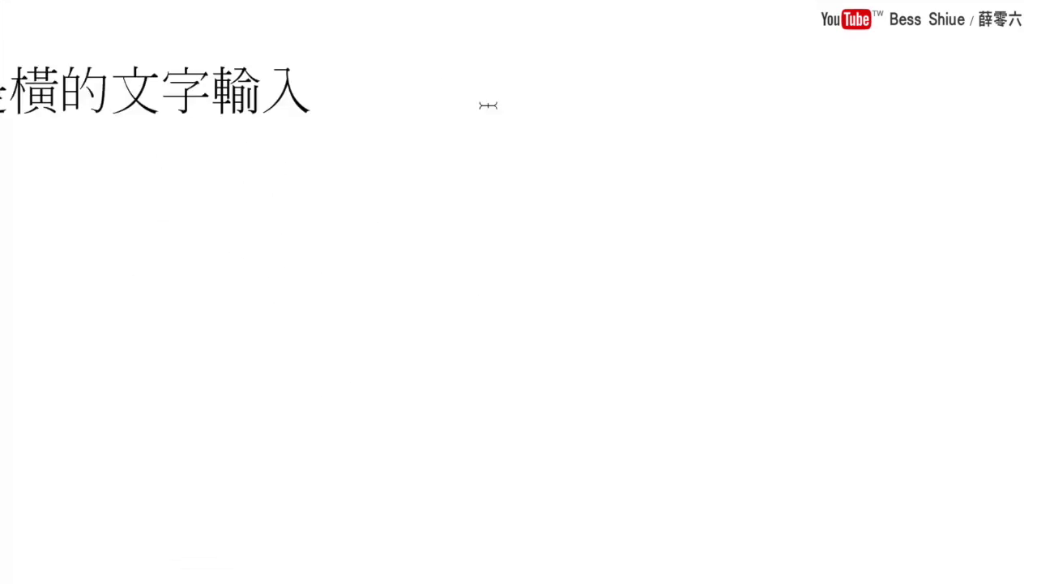
pyautogui.write('我是直的文字輸入')
pyautogui.press('Return')
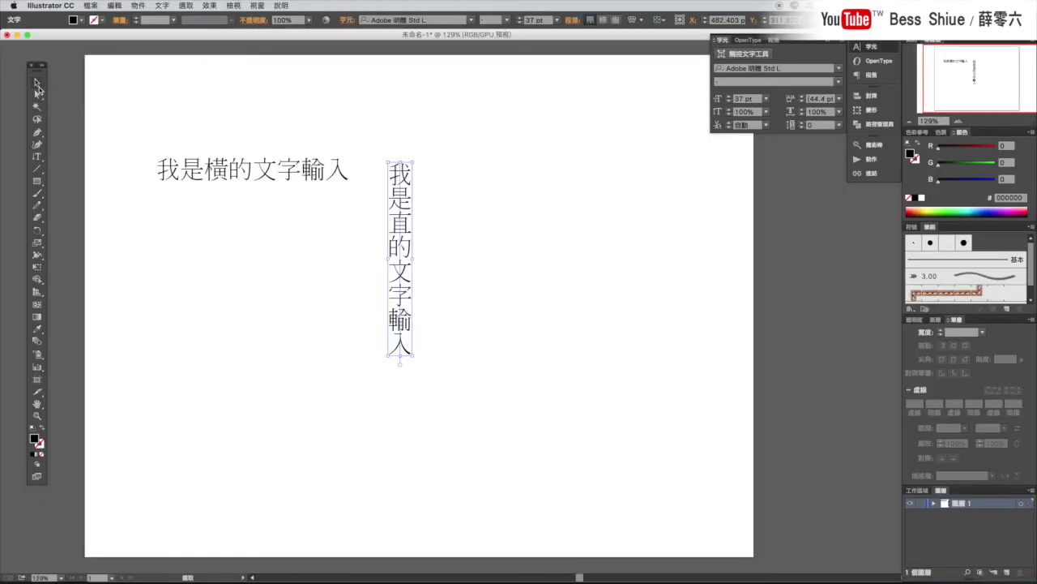
# Move the vertical text beneath the start of the horizontal line.
pyautogui.click(37, 82)
pyautogui.moveTo(401, 239)
pyautogui.mouseDown()
pyautogui.moveTo(388, 254)
pyautogui.moveTo(171, 284)
pyautogui.mouseUp()
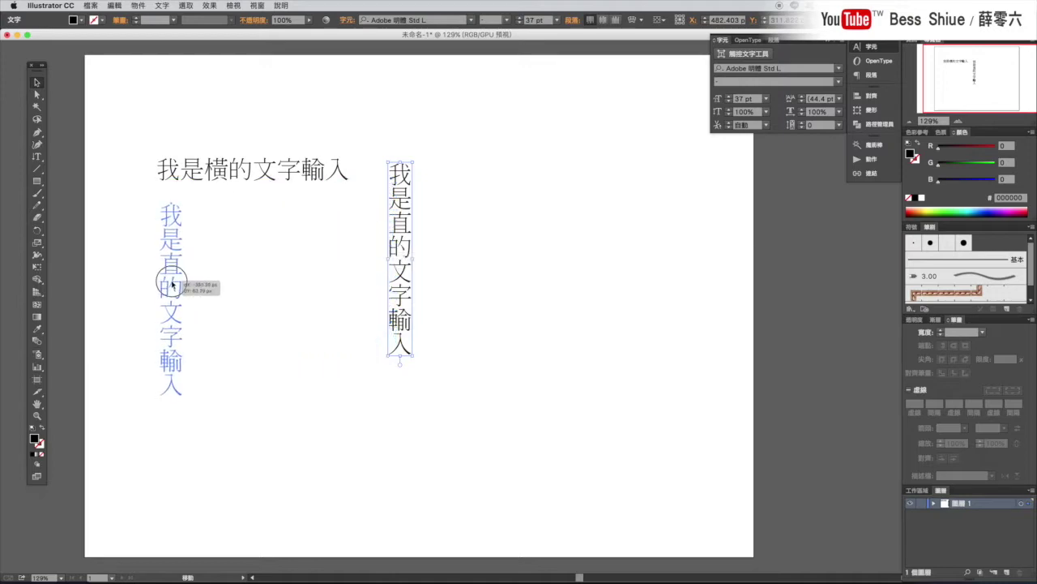
pyautogui.moveTo(171, 284); pyautogui.dragTo(167, 284)
pyautogui.click(210, 284)
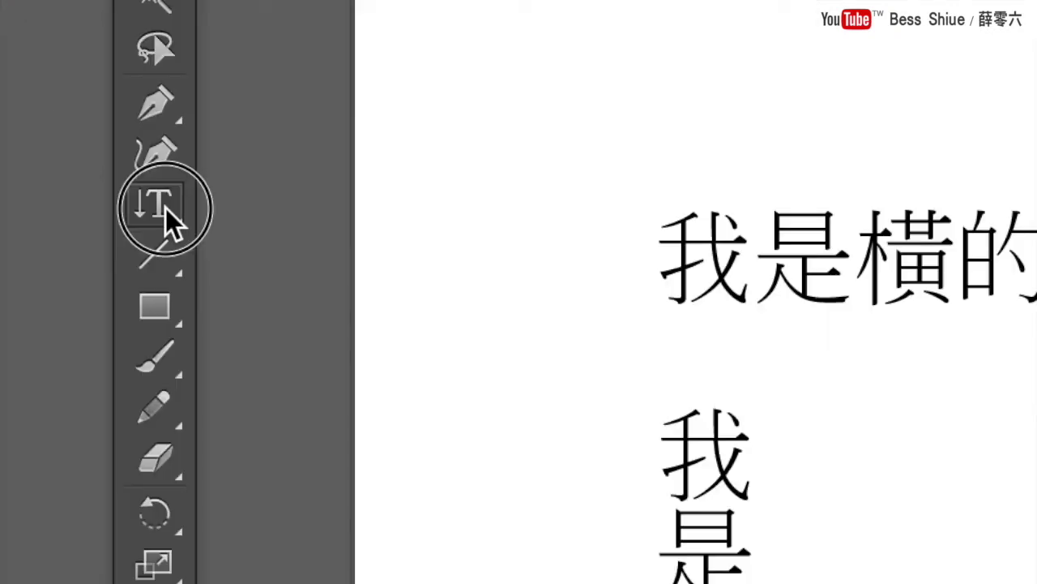
pyautogui.moveTo(165, 208); pyautogui.dragTo(269, 227)
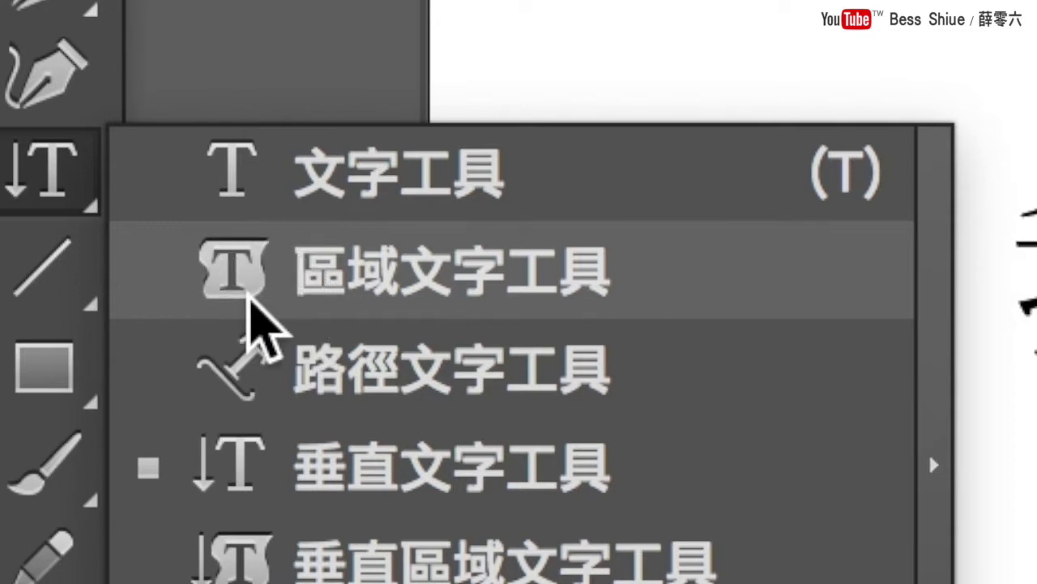
# Draw a solid black circle to the right of the text.
pyautogui.click(65, 377)
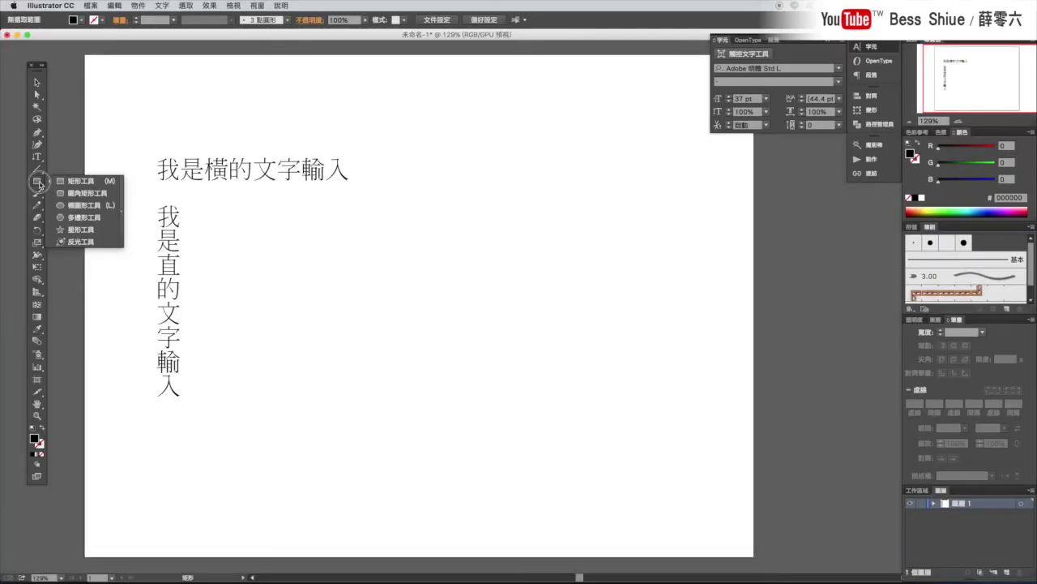
pyautogui.moveTo(39, 185); pyautogui.dragTo(77, 209)
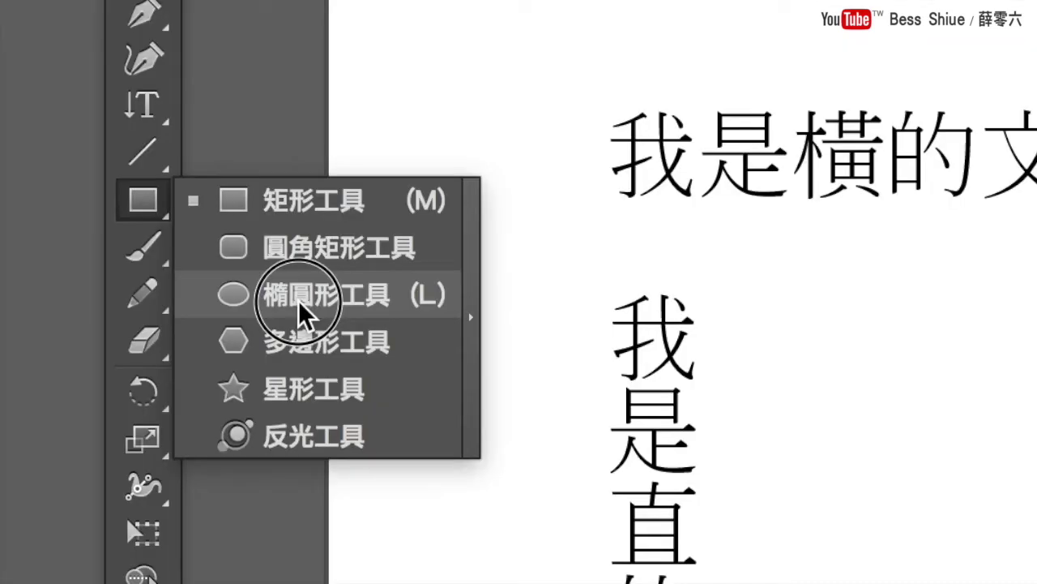
pyautogui.click(299, 312)
pyautogui.moveTo(429, 166); pyautogui.dragTo(523, 309)
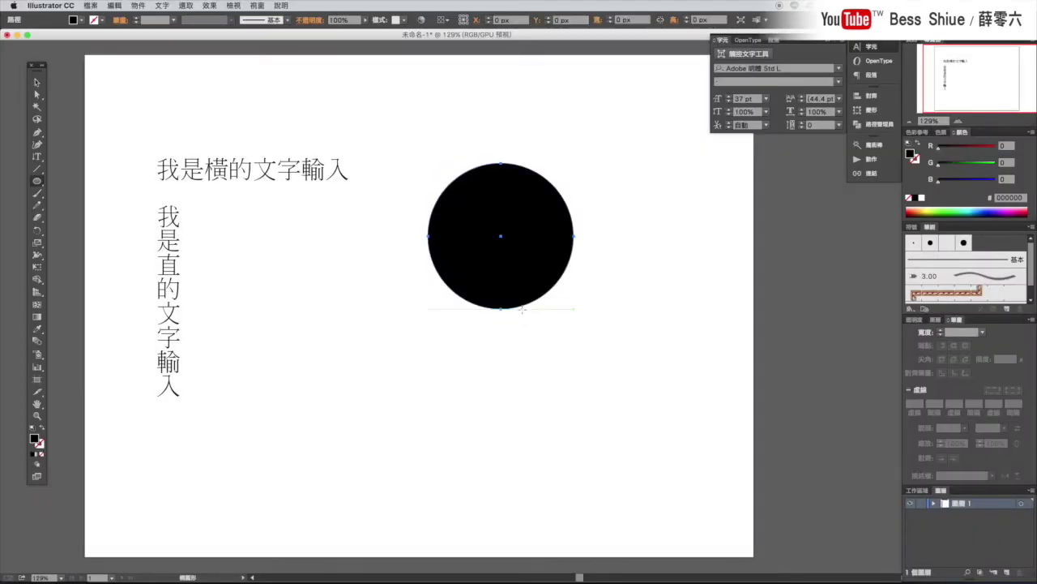
# Duplicate the circle so an identical copy sits to its right.
pyautogui.press('v')
pyautogui.moveTo(477, 238); pyautogui.dragTo(465, 238)
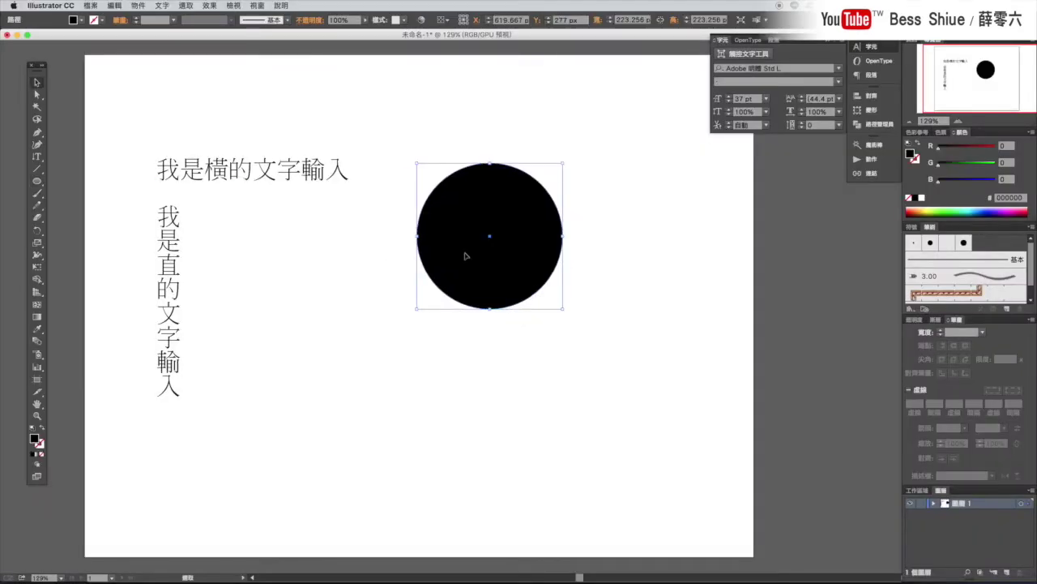
pyautogui.moveTo(472, 248); pyautogui.dragTo(639, 251)
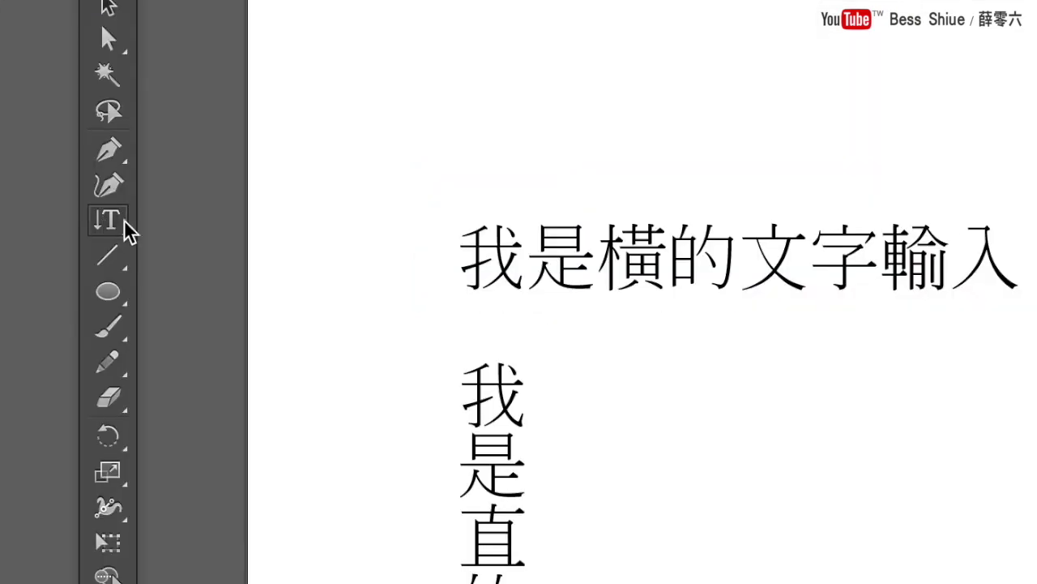
pyautogui.click(120, 230)
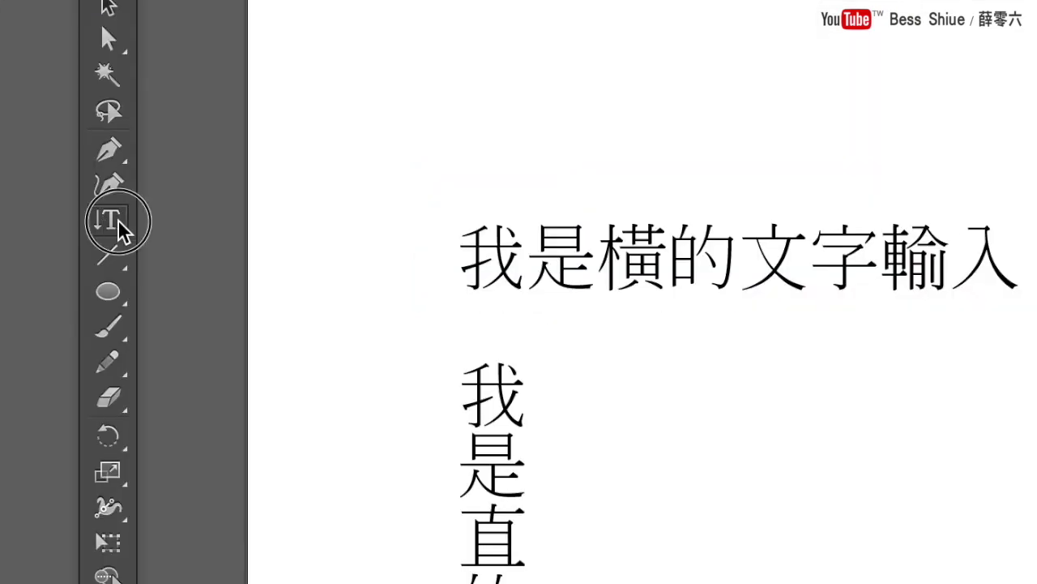
# Turn the left circle into area type containing 我是橫的封閉式文字輸入.
pyautogui.click(265, 263)
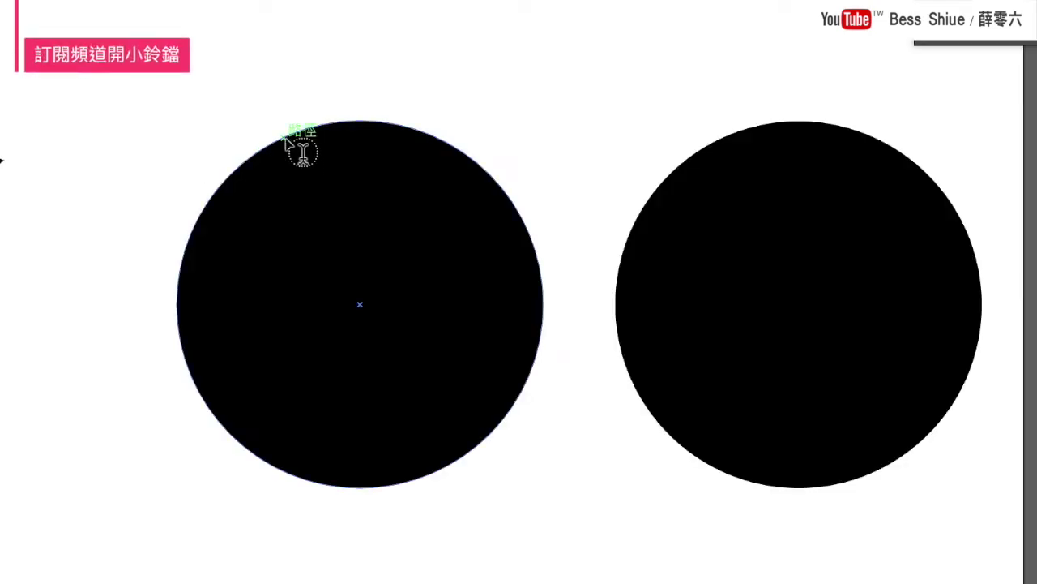
pyautogui.click(286, 137)
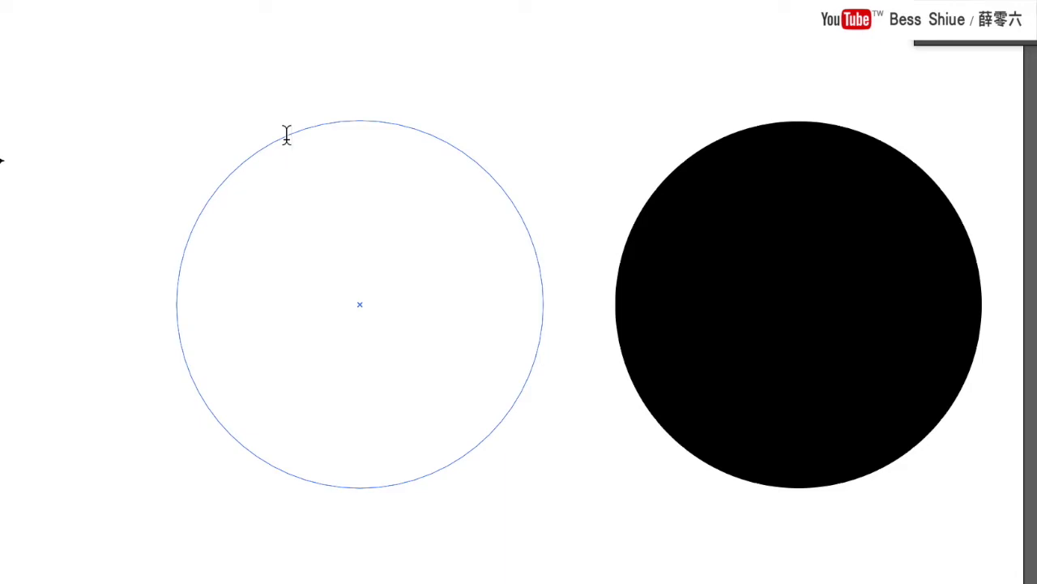
pyautogui.write('我是橫的')
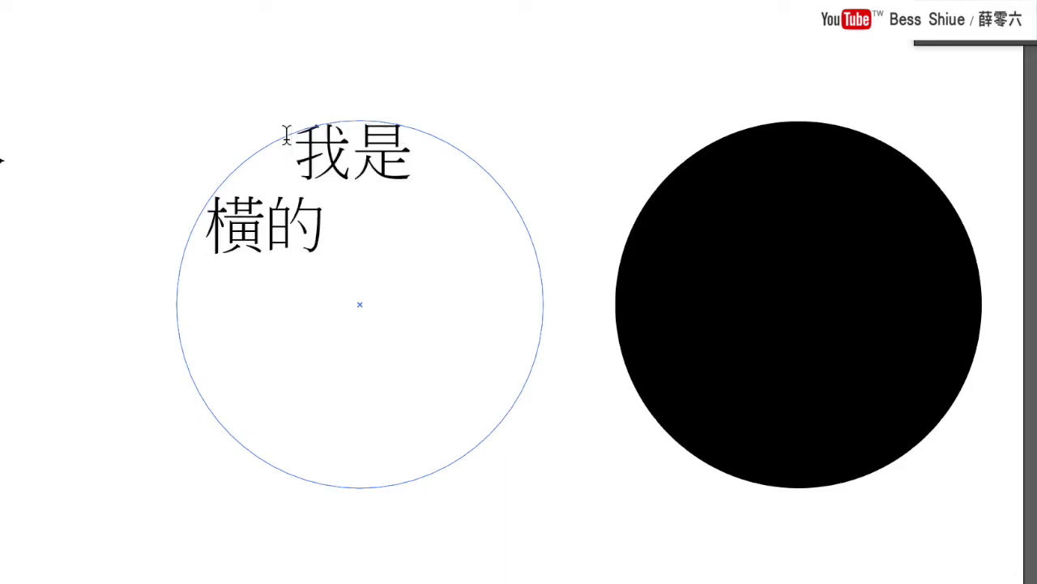
pyautogui.write('封閉式文字輸入')
pyautogui.press('Return')
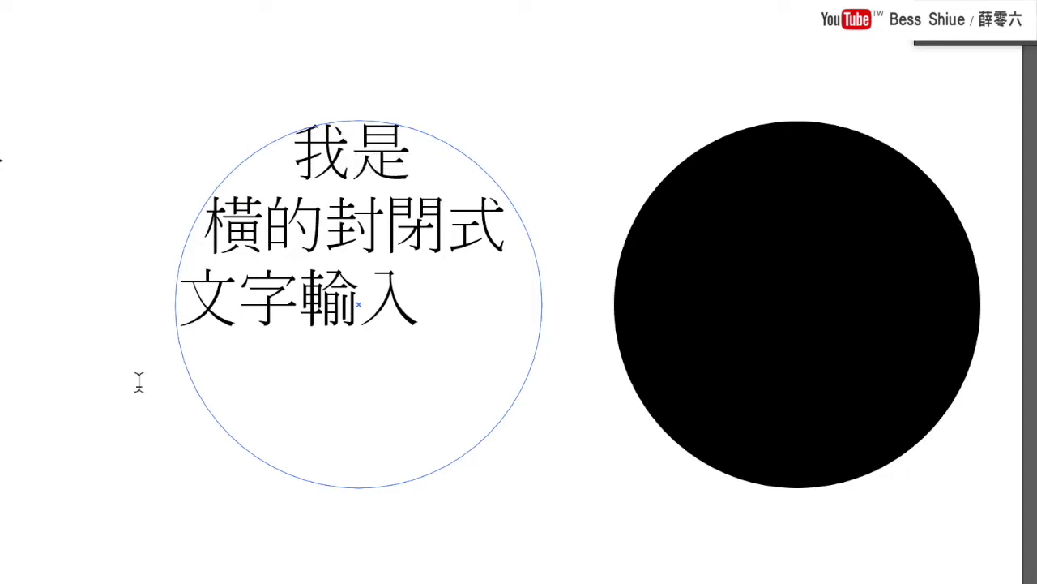
# Set the circle text's tracking to 0, paste the sentence again, and select all of it.
pyautogui.moveTo(350, 375); pyautogui.dragTo(270, 261)
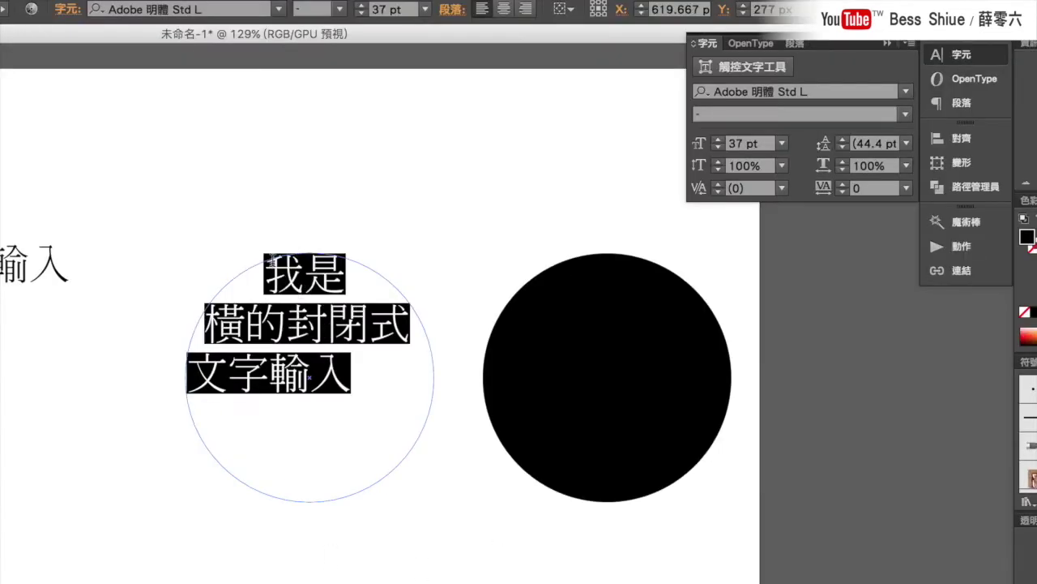
pyautogui.click(351, 360)
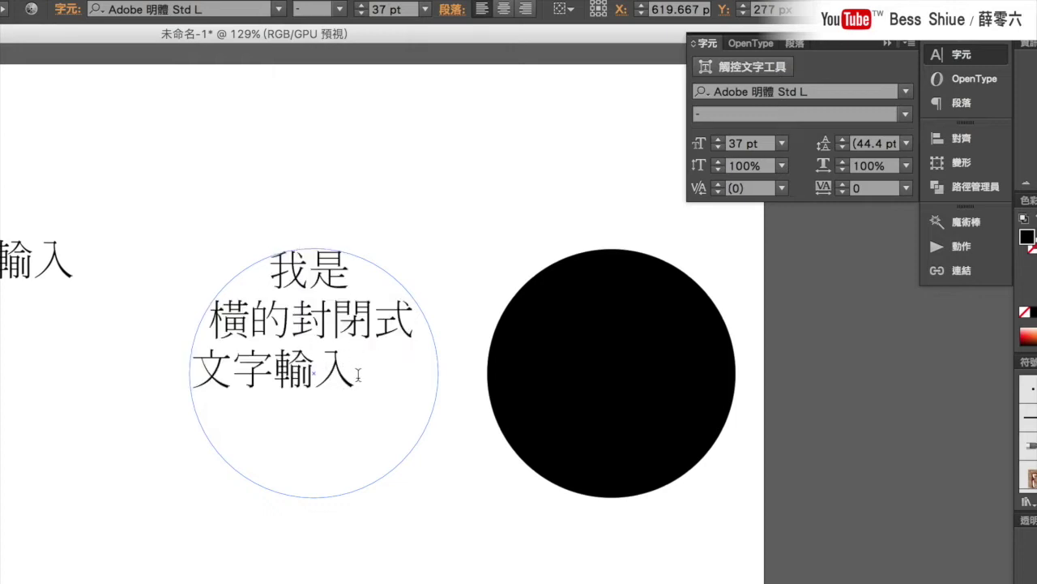
pyautogui.hotkey('ctrl', 'v')
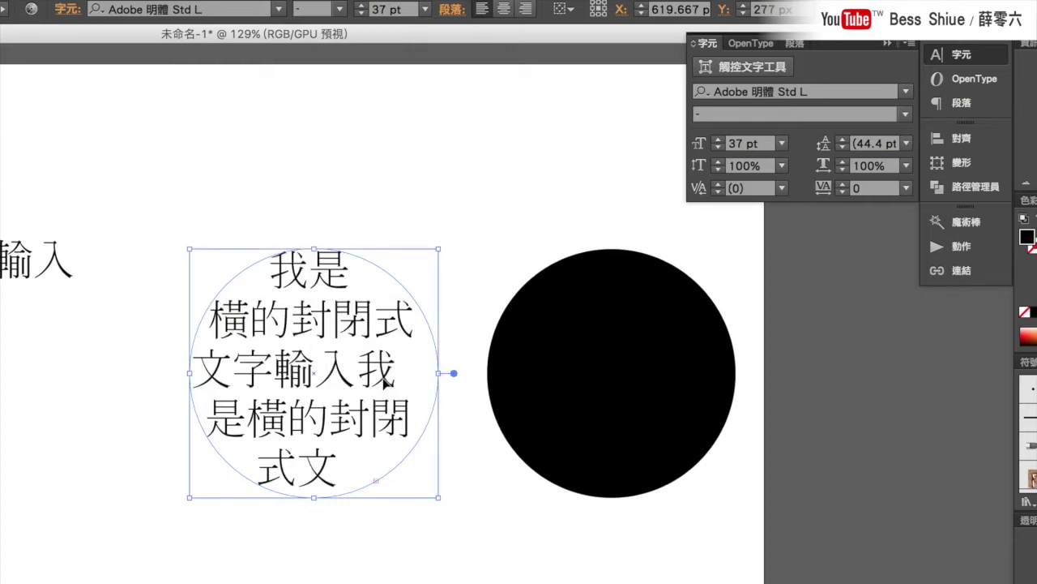
pyautogui.doubleClick(342, 366)
pyautogui.hotkey('ctrl', 'a')
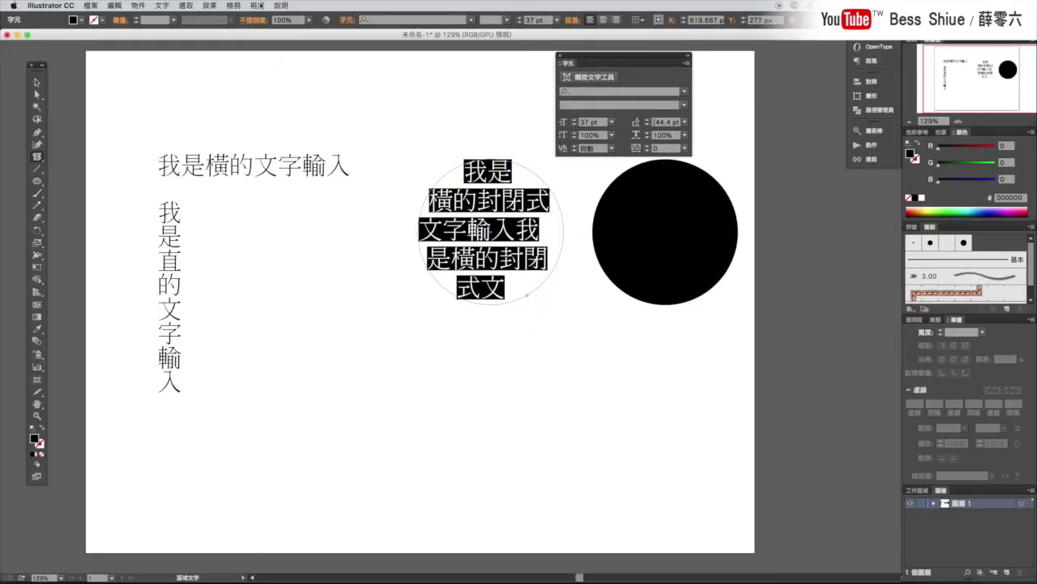
# Show the Character panel and shrink the circle text's font size to 17 pt.
pyautogui.click(258, 5)
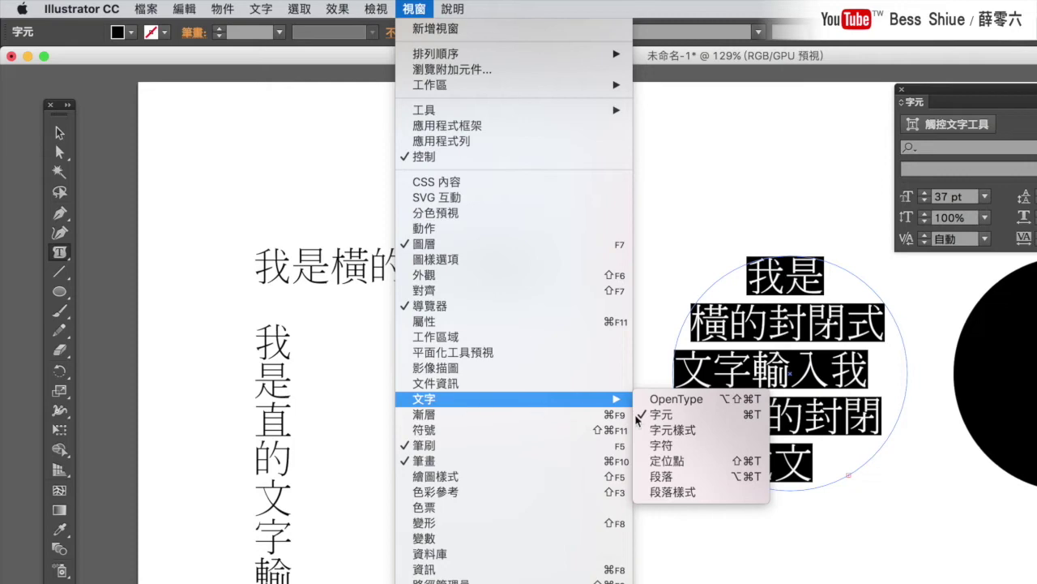
pyautogui.click(658, 420)
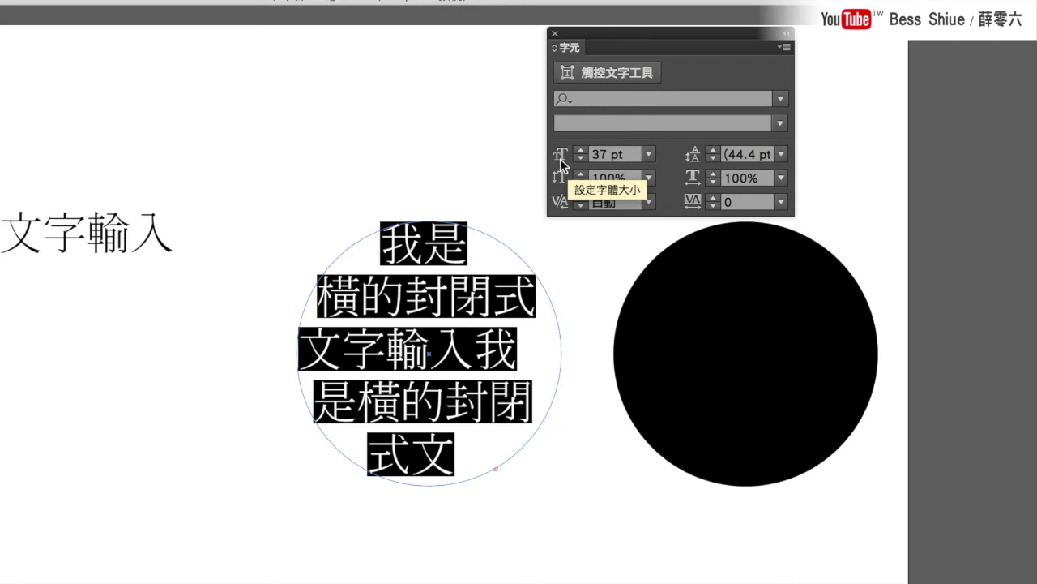
pyautogui.click(581, 160)
pyautogui.click(581, 160)
pyautogui.click(581, 160)
pyautogui.click(581, 160)
pyautogui.click(581, 160)
pyautogui.click(581, 159)
pyautogui.click(581, 159)
pyautogui.click(581, 160)
pyautogui.click(581, 160)
pyautogui.click(581, 160)
pyautogui.click(581, 159)
pyautogui.click(581, 159)
pyautogui.click(581, 160)
# Add more copies of the sentence and reduce the circle text to 15 pt.
pyautogui.moveTo(541, 330); pyautogui.dragTo(387, 228)
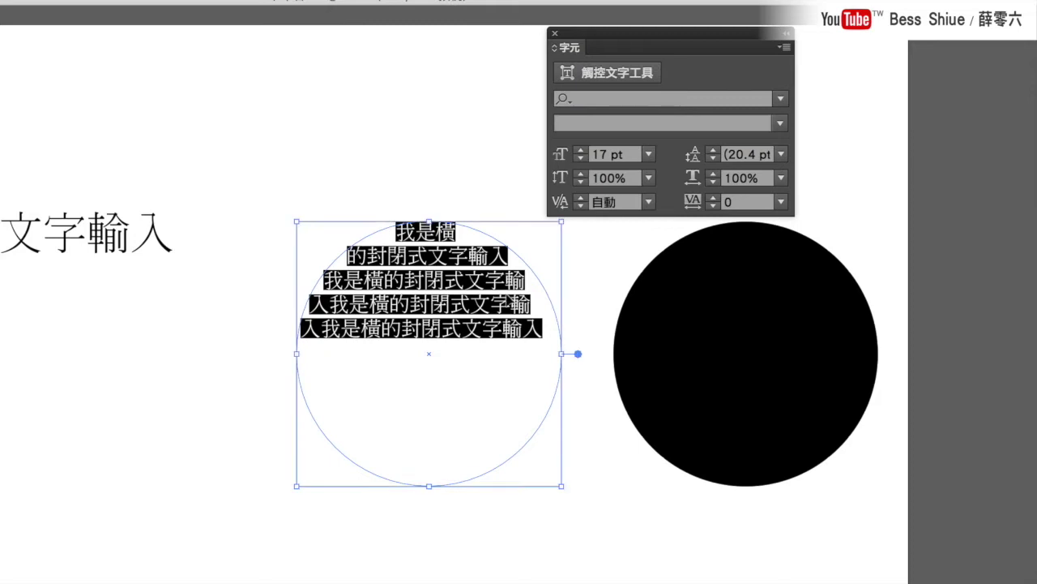
pyautogui.click(541, 326)
pyautogui.press('Escape')
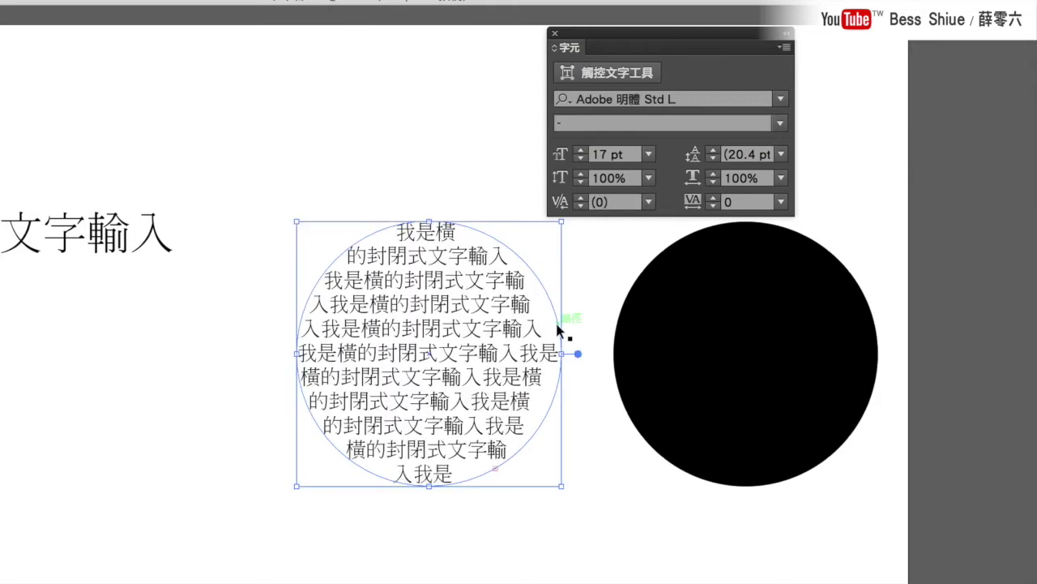
pyautogui.press('t')
pyautogui.hotkey('ctrl', 'a')
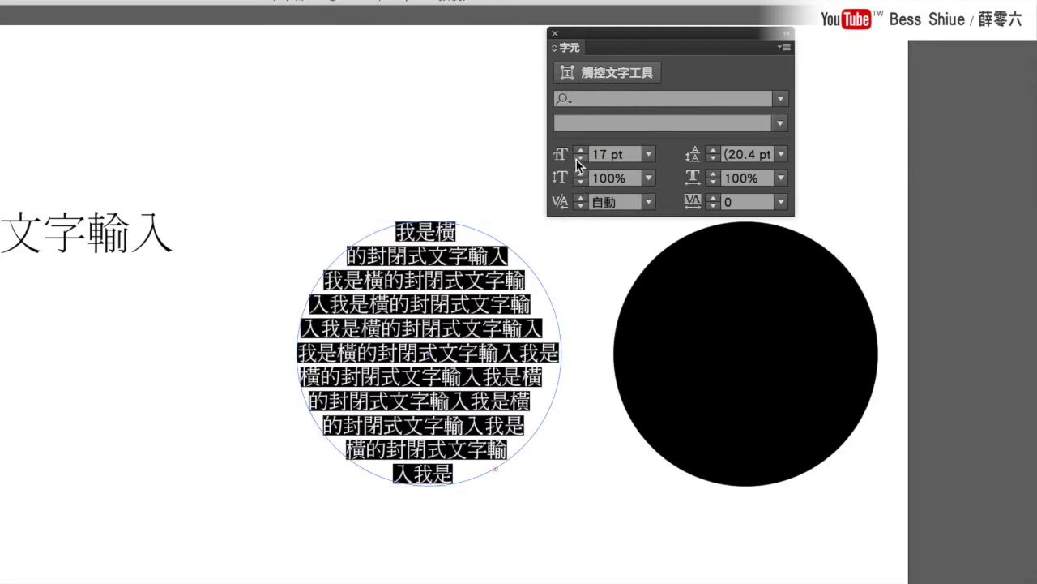
pyautogui.click(579, 156)
pyautogui.click(580, 157)
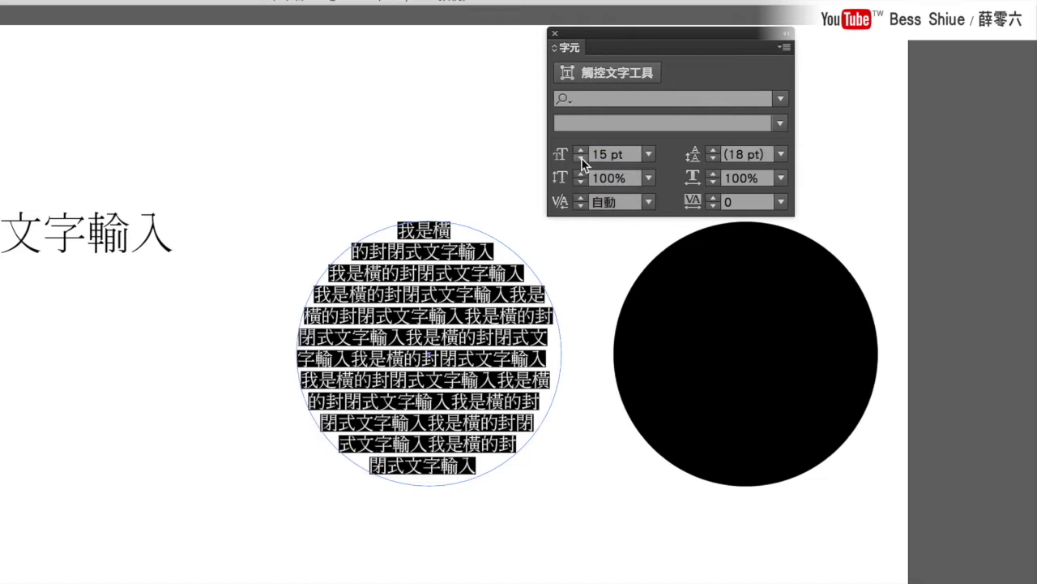
pyautogui.click(540, 272)
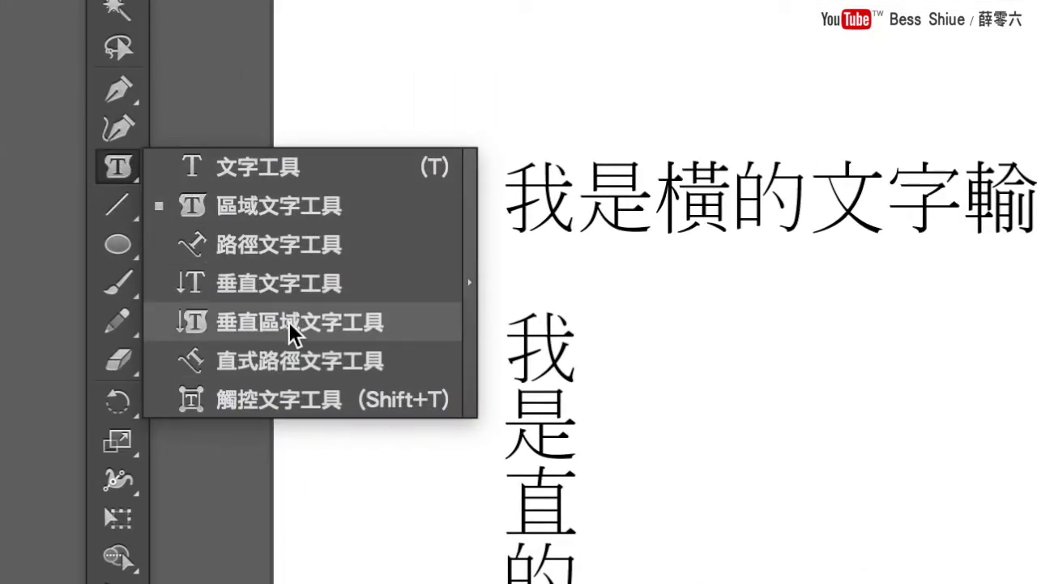
# Turn the right circle into vertical area type containing 我是直的封閉式文字輸入.
pyautogui.click(292, 328)
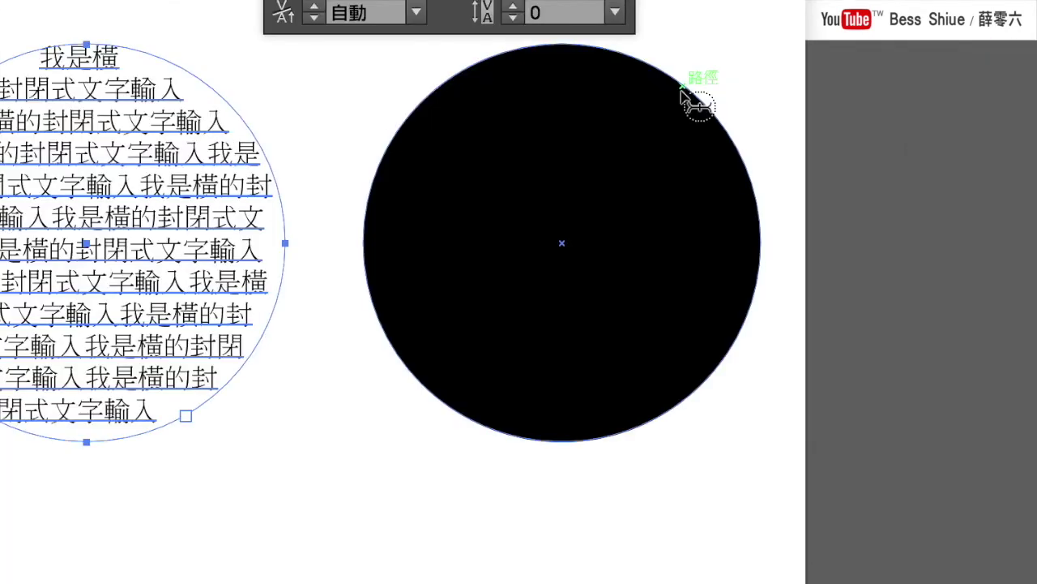
pyautogui.click(682, 92)
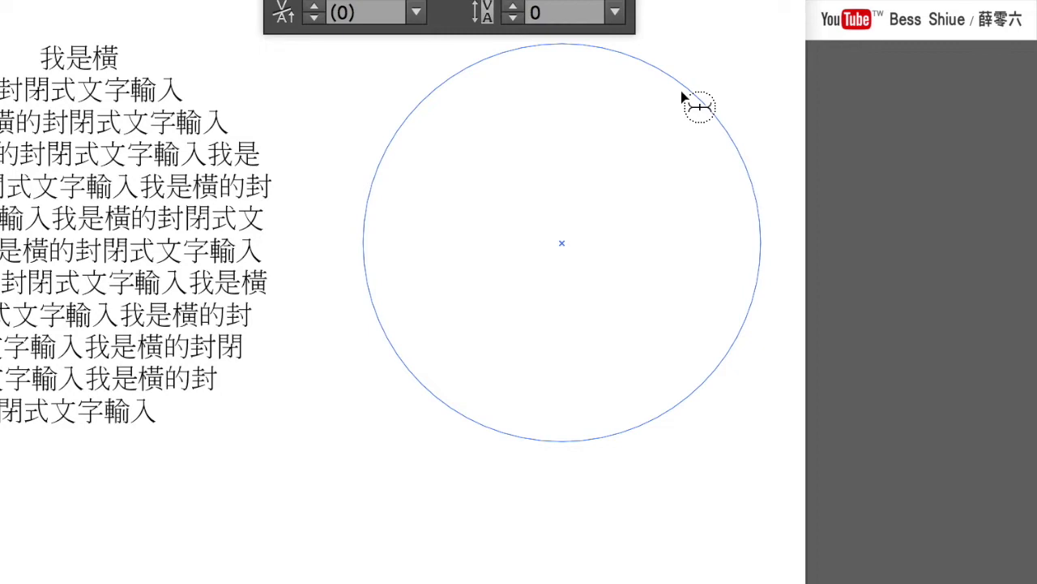
pyautogui.write('我是直的')
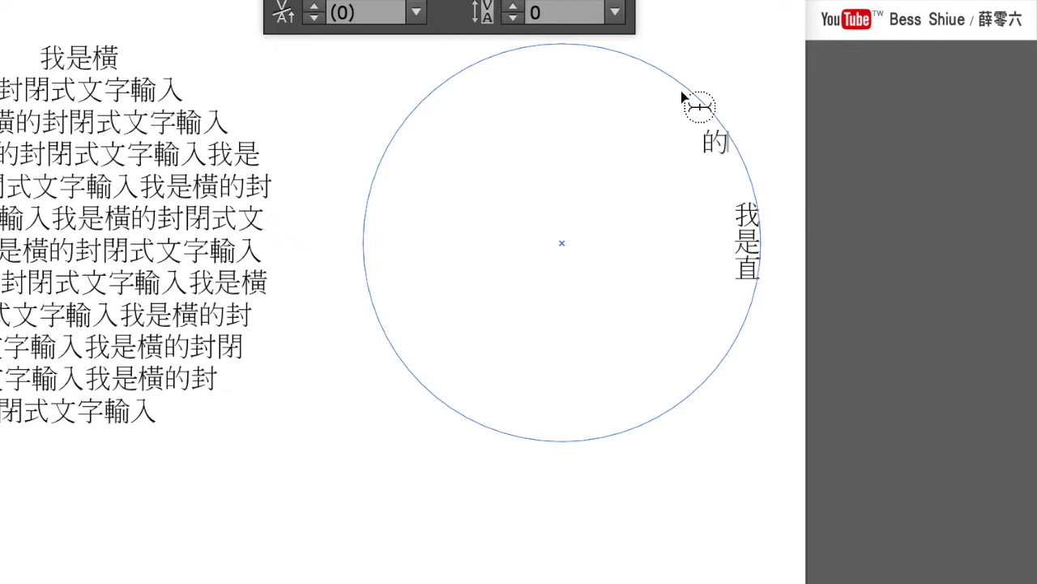
pyautogui.write('封閉式文字輸入')
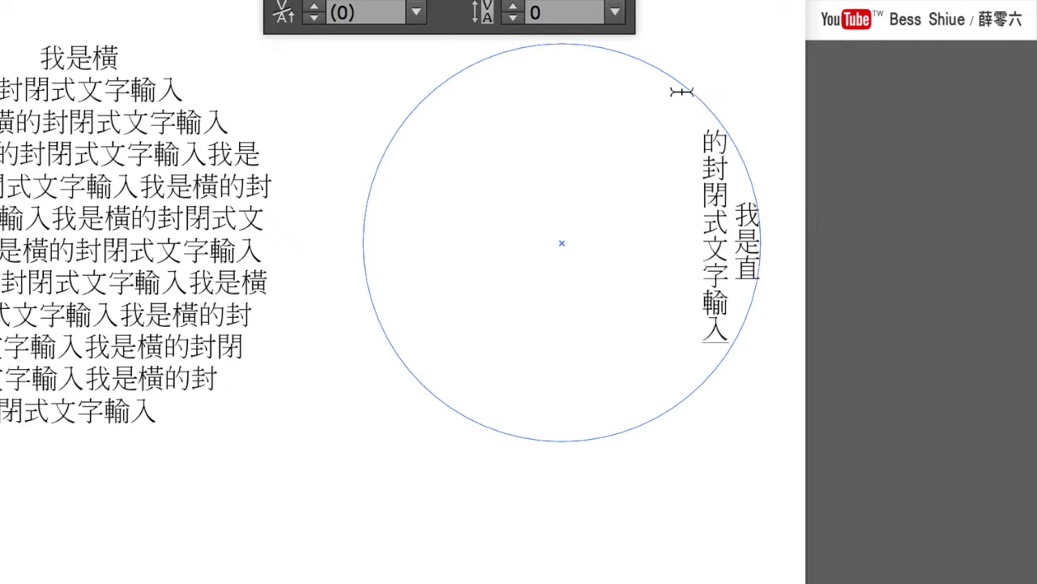
pyautogui.press('Escape')
# Paste more copies of the vertical sentence until the right circle is filled.
pyautogui.click(789, 90)
pyautogui.hotkey('ctrl', 'a')
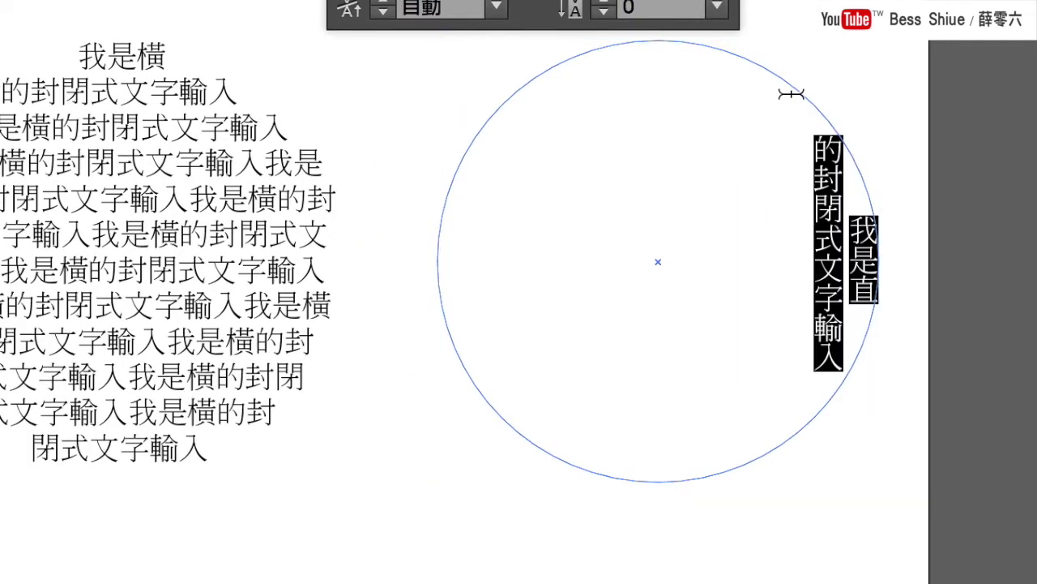
pyautogui.hotkey('ctrl', 'v')
pyautogui.hotkey('ctrl', 'v')
pyautogui.hotkey('ctrl', 'v')
pyautogui.hotkey('ctrl', 'v')
pyautogui.hotkey('ctrl', 'v')
pyautogui.hotkey('ctrl', 'v')
pyautogui.hotkey('ctrl', 'v')
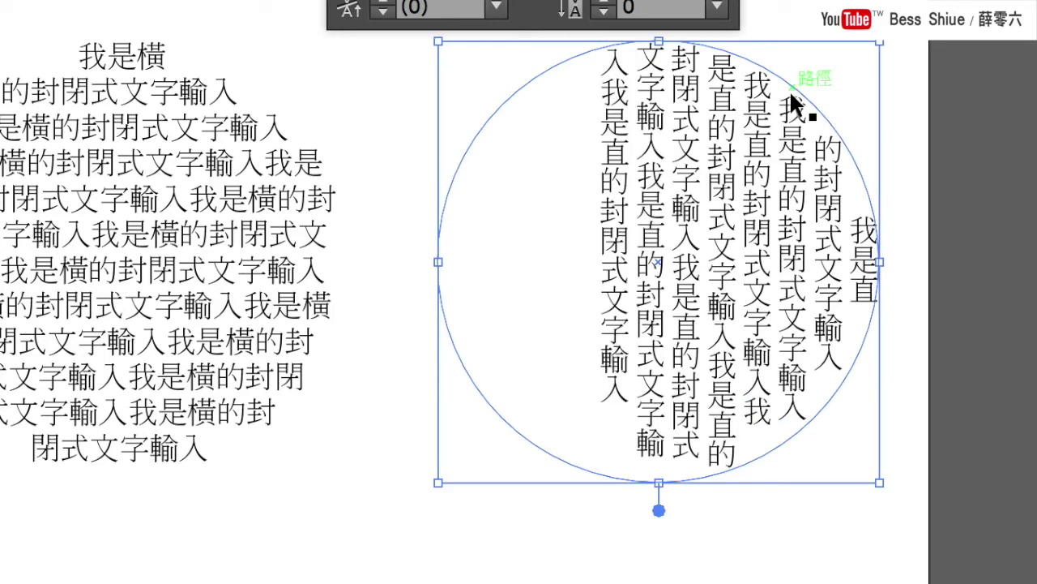
pyautogui.write('我是直的封閉式文字輸入我是直的封閉式文字輸入我是直的封閉式文字輸入')
pyautogui.hotkey('ctrl', 'v')
pyautogui.hotkey('ctrl', '-')
pyautogui.click(366, 272)
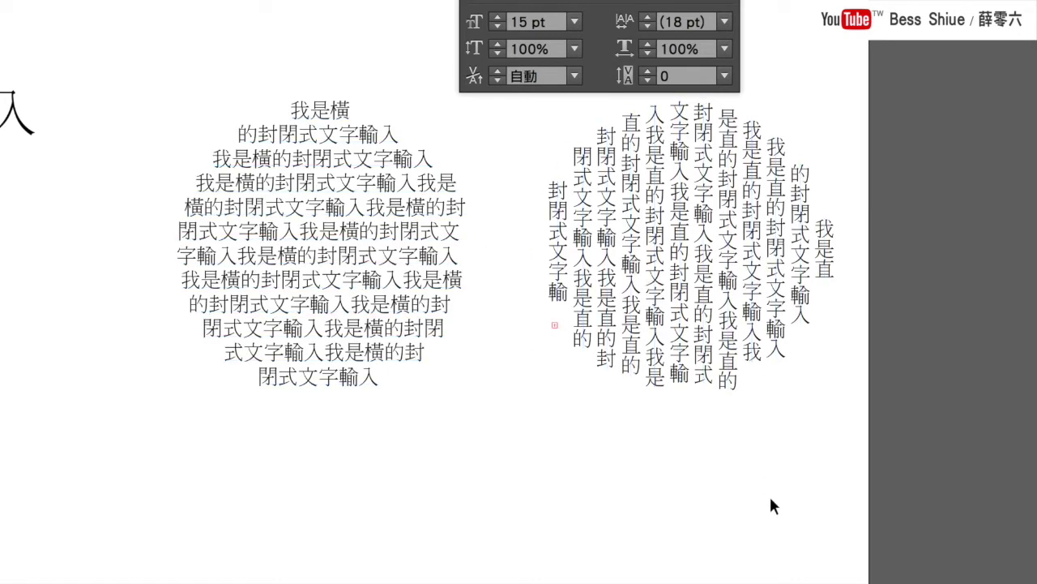
pyautogui.moveTo(802, 537); pyautogui.dragTo(285, 193)
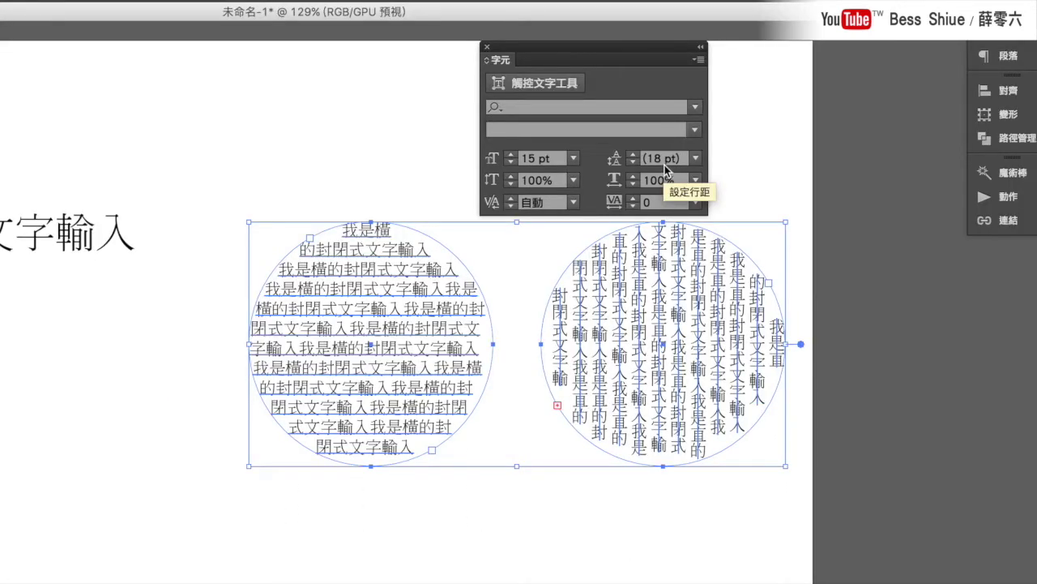
# Raise the leading of both circles' text step by step to 23 pt.
pyautogui.click(632, 155)
pyautogui.click(632, 155)
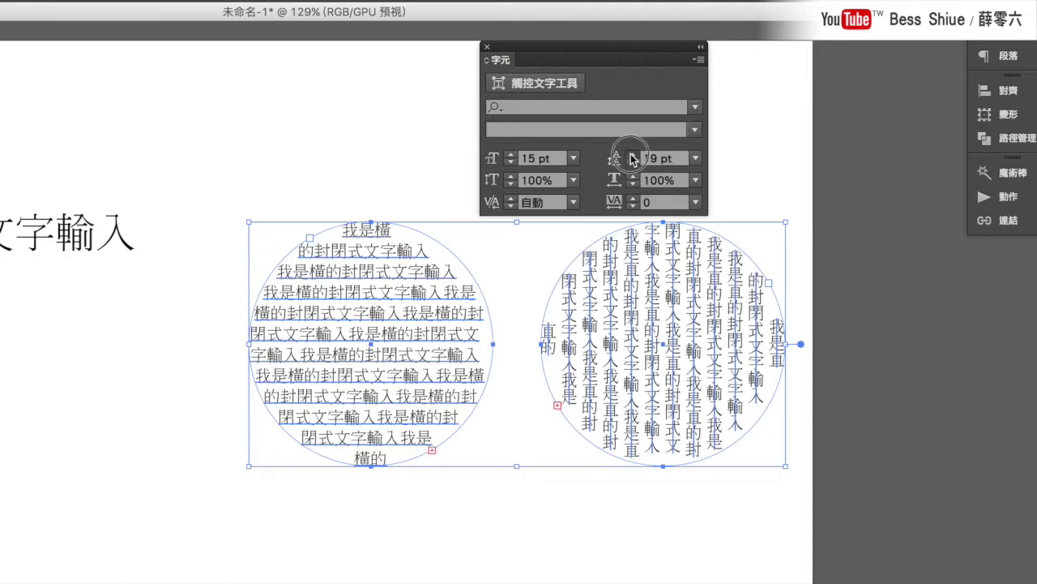
pyautogui.click(632, 154)
pyautogui.click(632, 155)
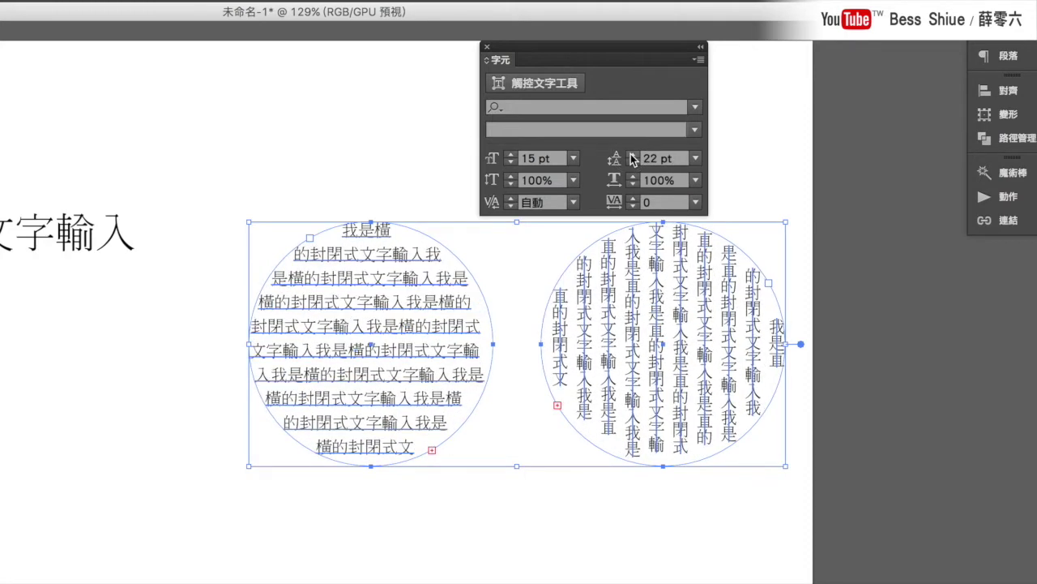
pyautogui.click(632, 155)
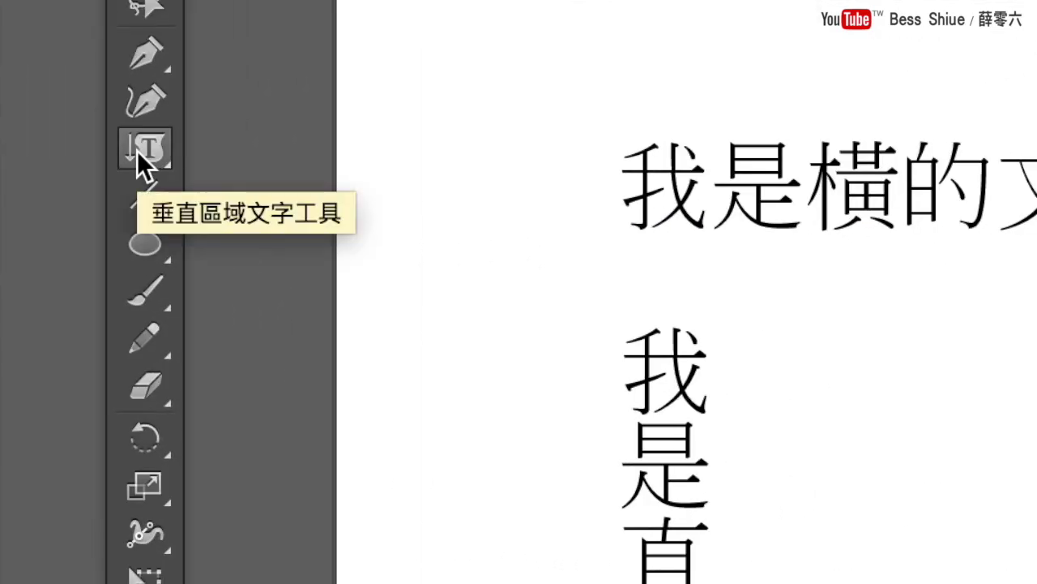
# Draw a black circle below the text circles and place a second copy beside it.
pyautogui.click(137, 150)
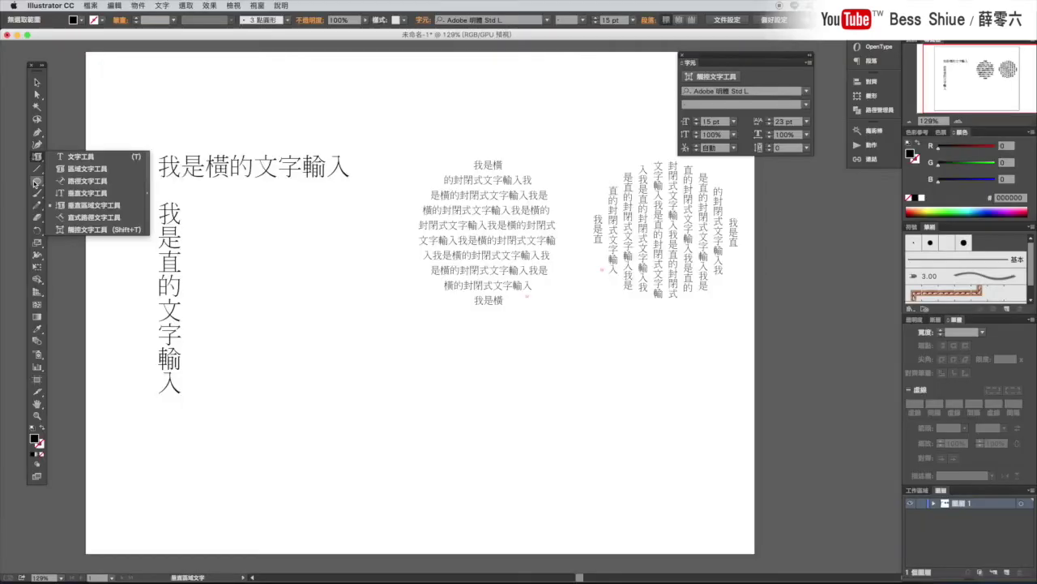
pyautogui.moveTo(35, 182); pyautogui.dragTo(79, 205)
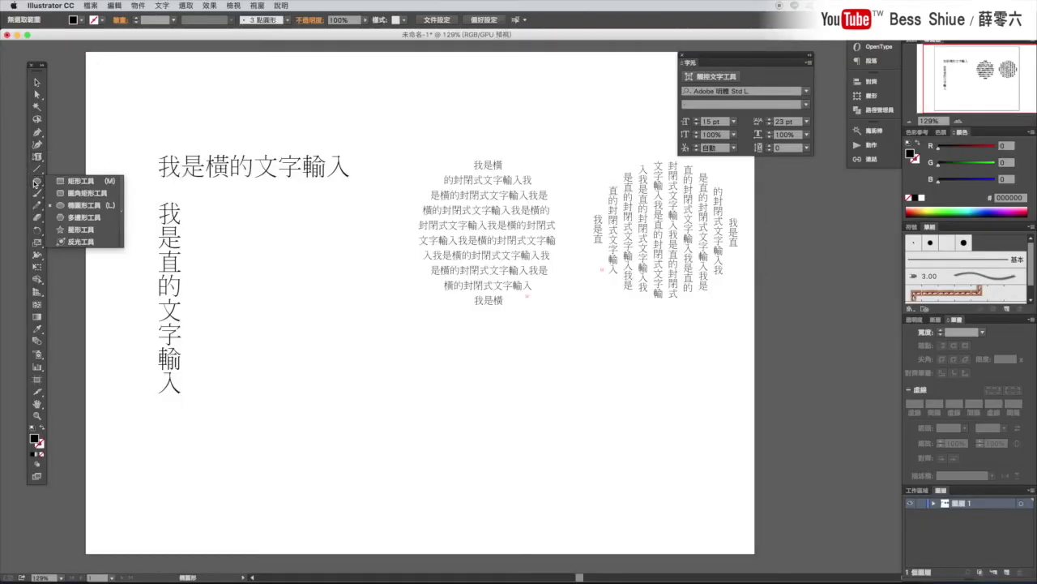
pyautogui.moveTo(439, 364); pyautogui.dragTo(566, 502)
pyautogui.press('v')
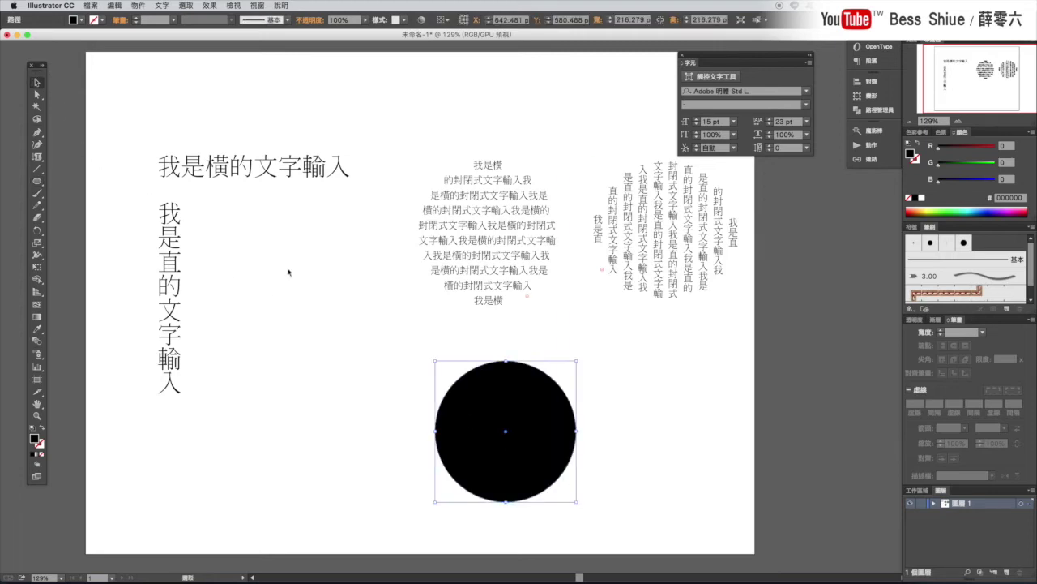
pyautogui.moveTo(505, 430)
pyautogui.mouseDown()
pyautogui.moveTo(487, 430)
pyautogui.moveTo(658, 432)
pyautogui.mouseUp()
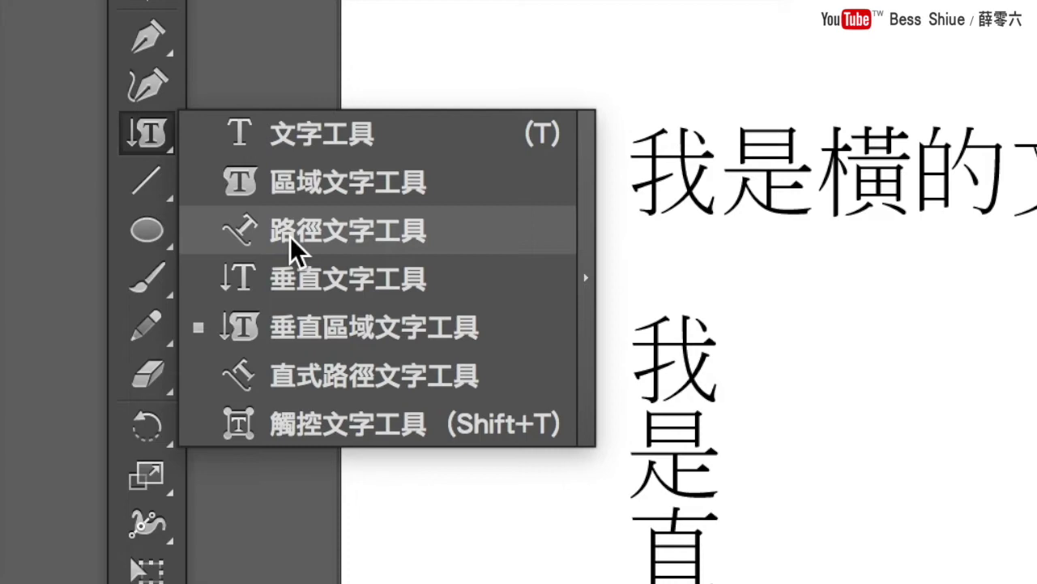
pyautogui.click(290, 235)
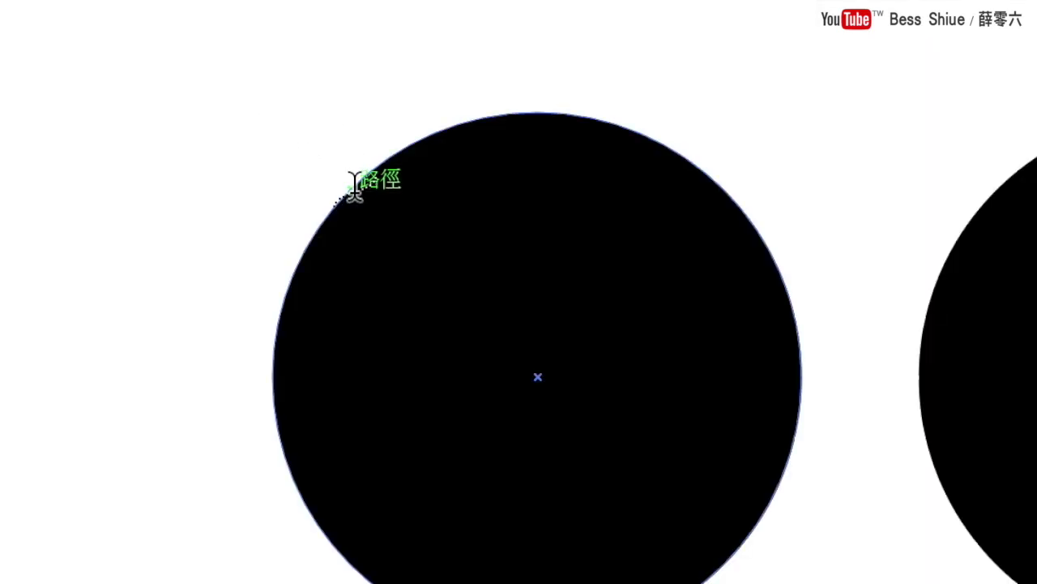
# Type 我是橫的波浪狀文字輸入 along the left circle's path and paste it again to repeat.
pyautogui.click(355, 182)
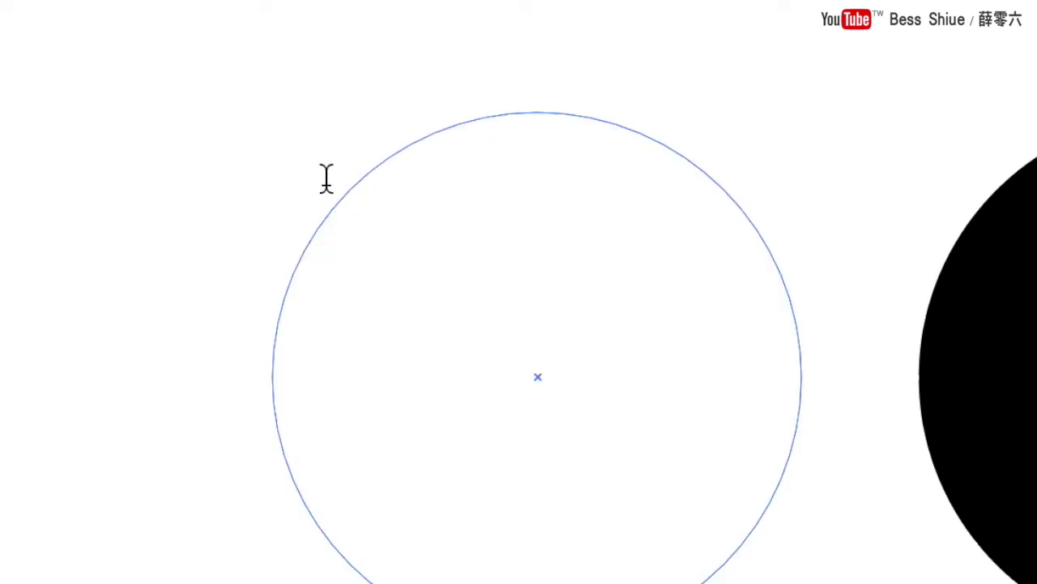
pyautogui.write('我是橫的ㄅㄛ波浪狀文字輸入')
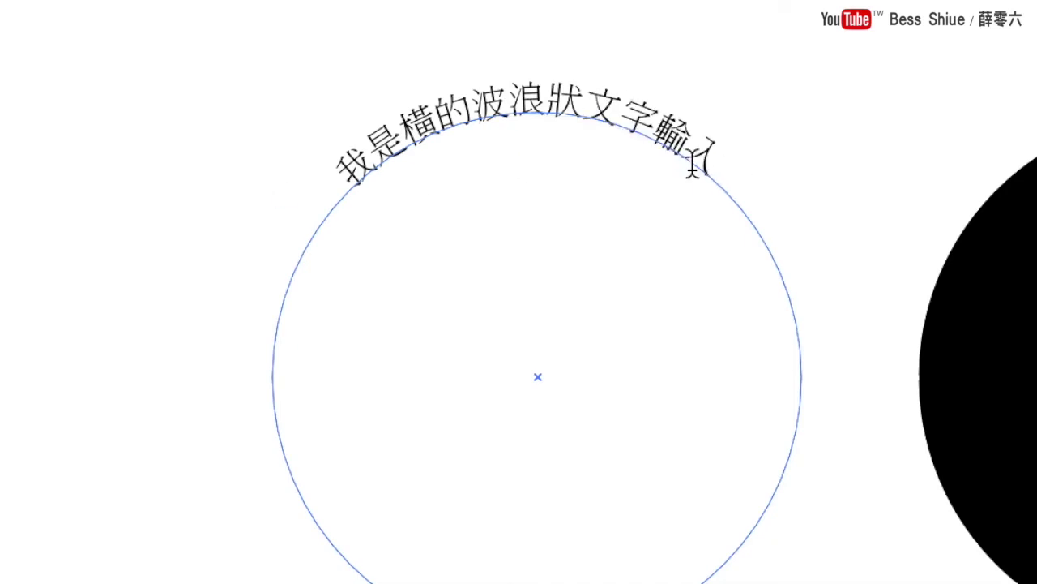
pyautogui.moveTo(620, 136); pyautogui.dragTo(359, 133)
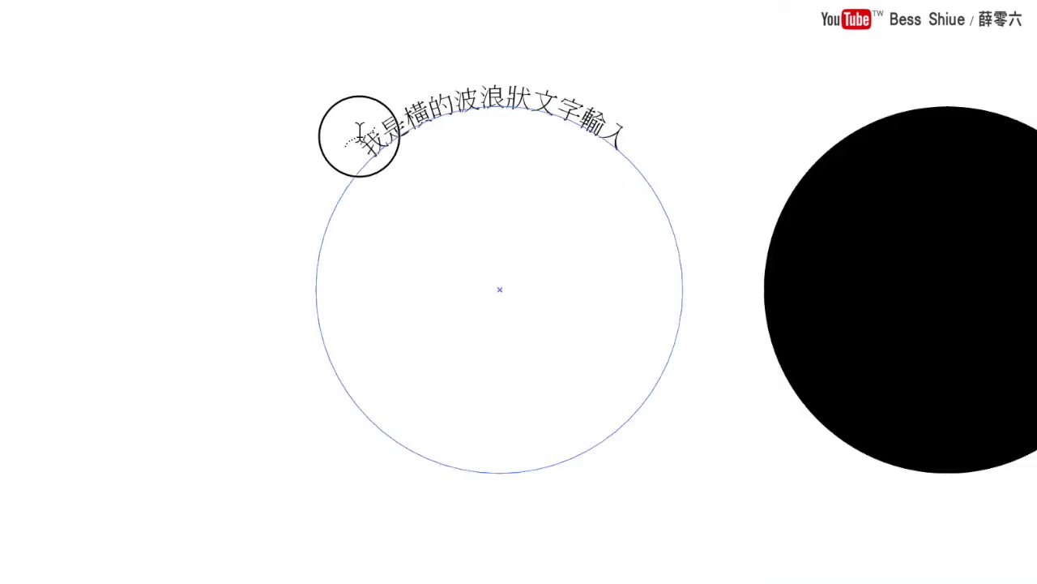
pyautogui.click(628, 135)
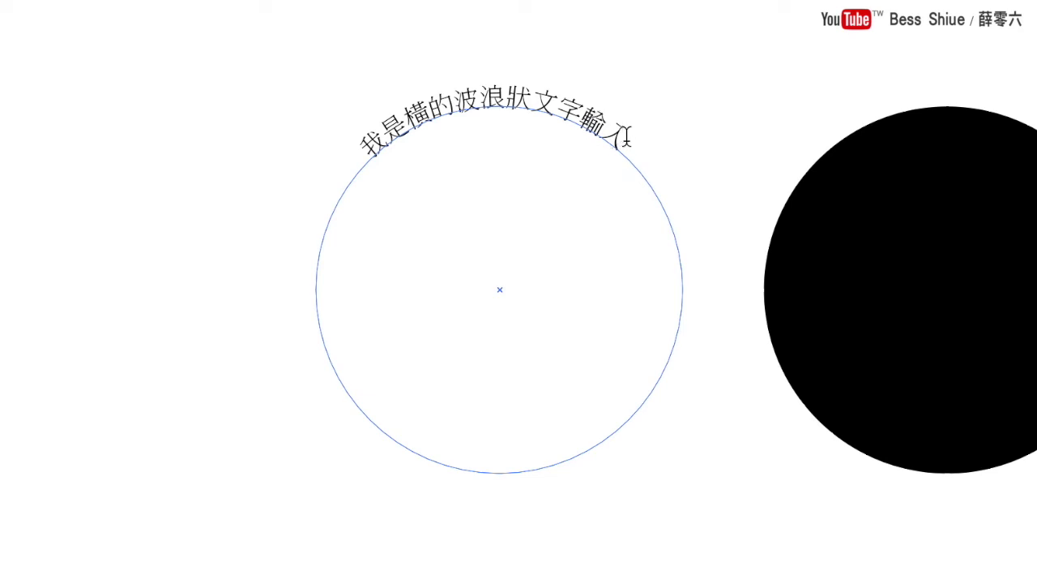
pyautogui.write('我是橫的波浪狀文字輸入')
pyautogui.write('我是橫的波浪狀文字輸入')
pyautogui.write('我是橫的波浪狀文字輸入')
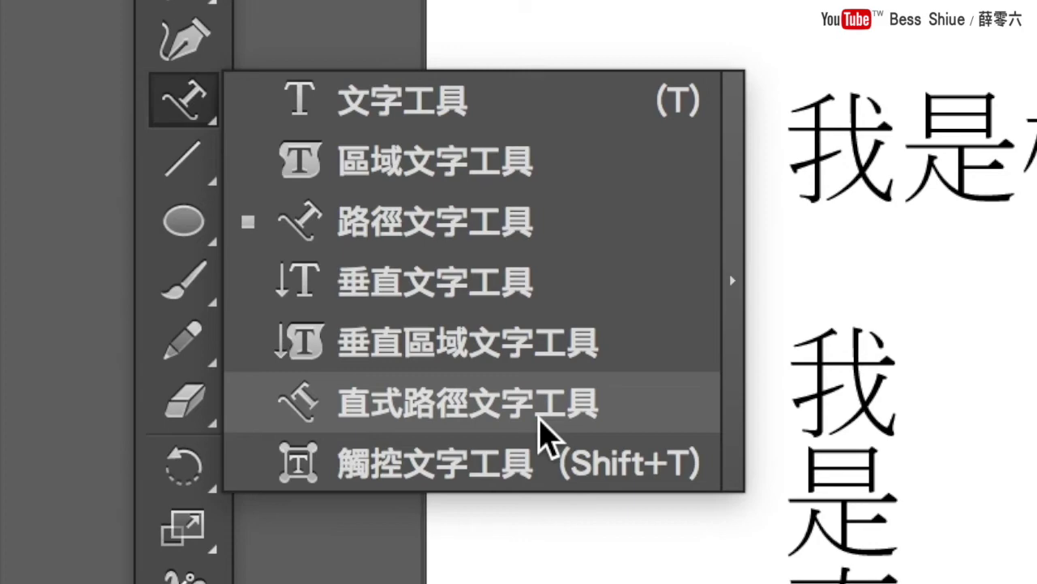
# Type 我是直的波浪狀文字輸入 vertically along the right circle and paste copies around it.
pyautogui.click(541, 420)
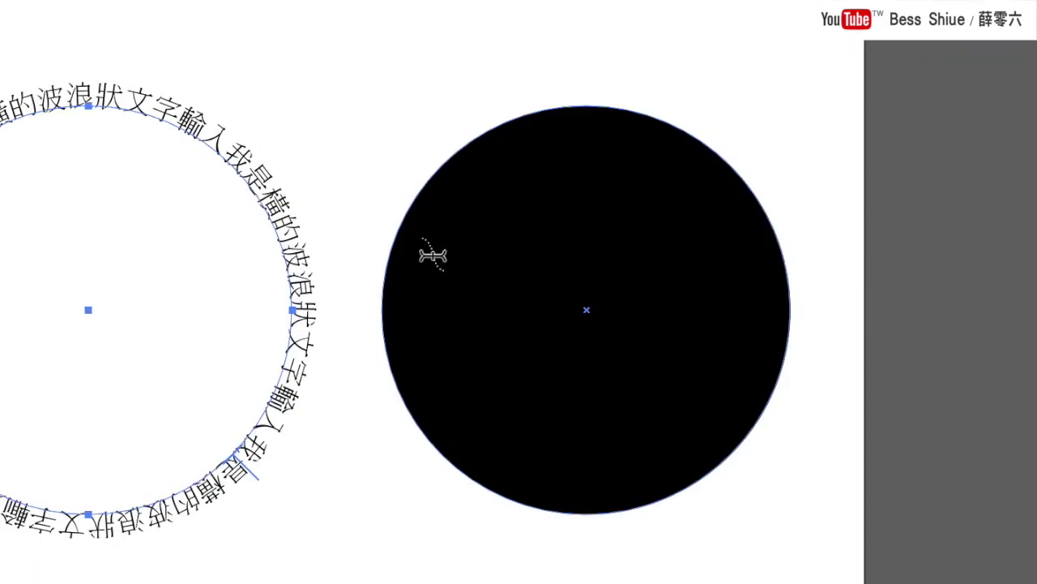
pyautogui.click(457, 145)
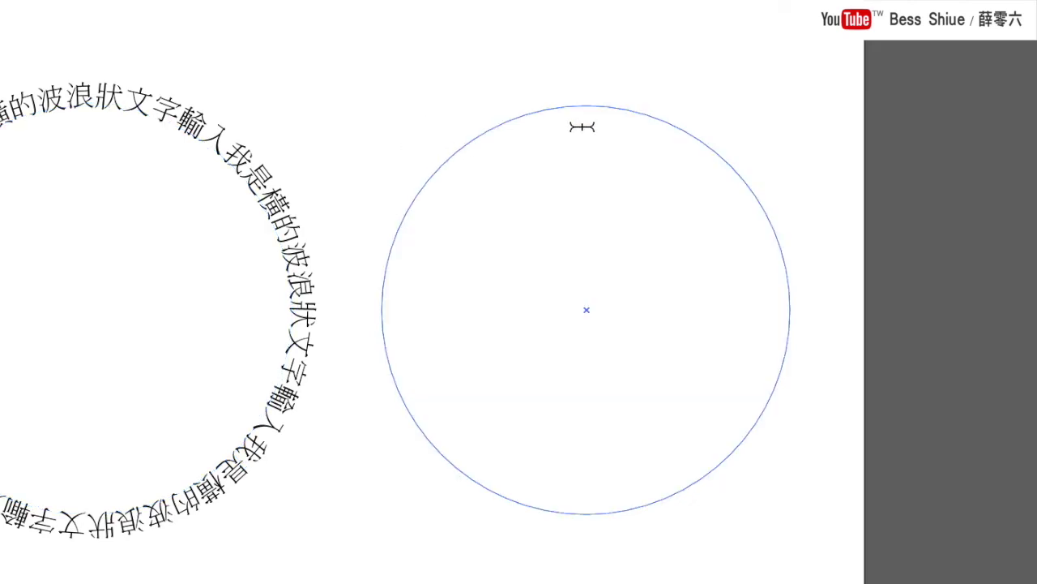
pyautogui.write('我是直的波浪狀文字輸入')
pyautogui.hotkey('ctrl', 'a')
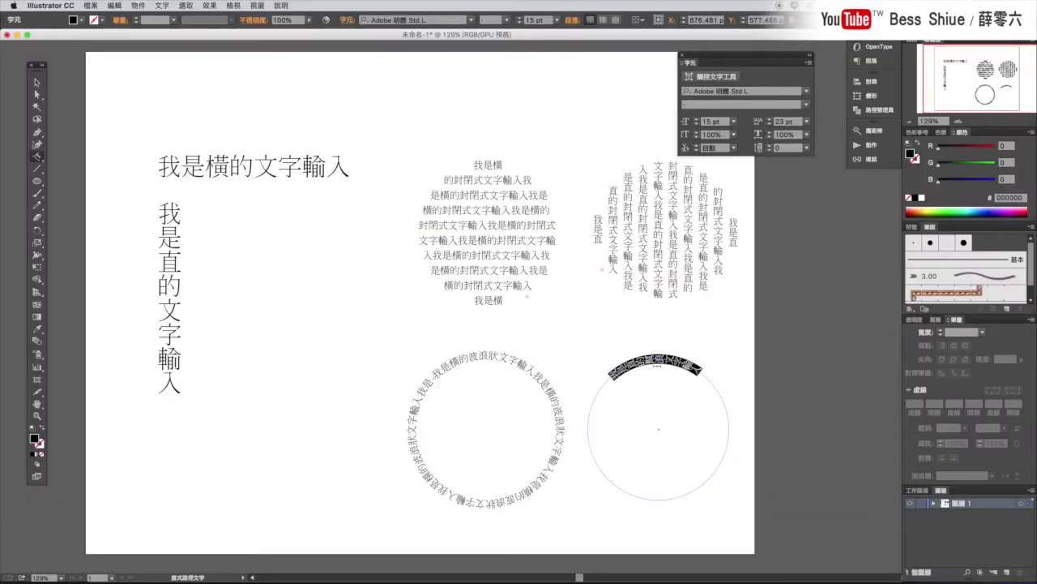
pyautogui.hotkey('ctrl', 'v')
pyautogui.hotkey('ctrl', 'v')
pyautogui.hotkey('ctrl', 'v')
pyautogui.hotkey('ctrl', 'v')
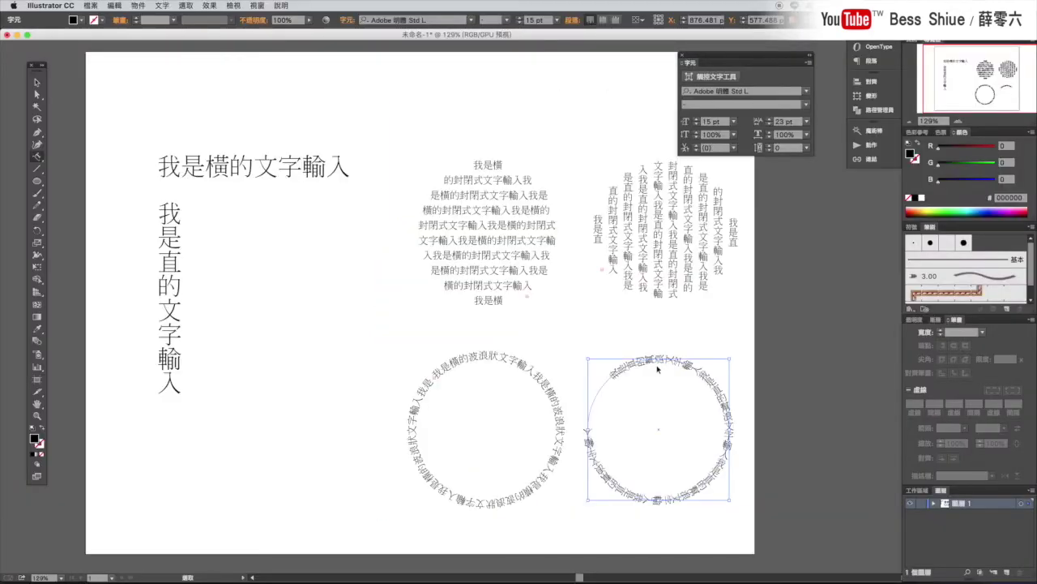
pyautogui.hotkey('ctrl', 'v')
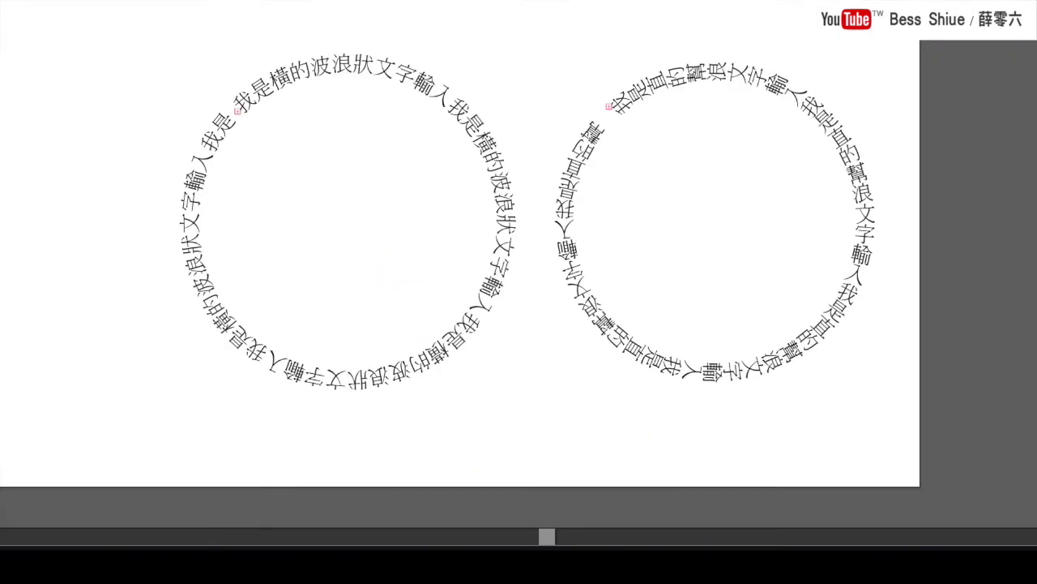
pyautogui.moveTo(352, 328); pyautogui.dragTo(762, 535)
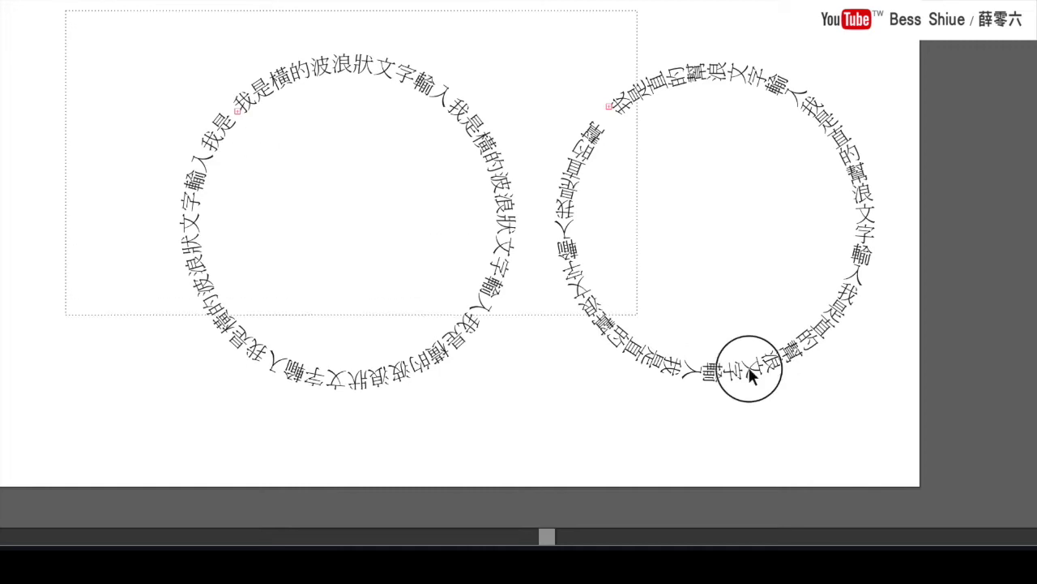
# Select both circular type paths and raise their font size six steps above 15 pt.
pyautogui.moveTo(926, 444); pyautogui.dragTo(927, 444)
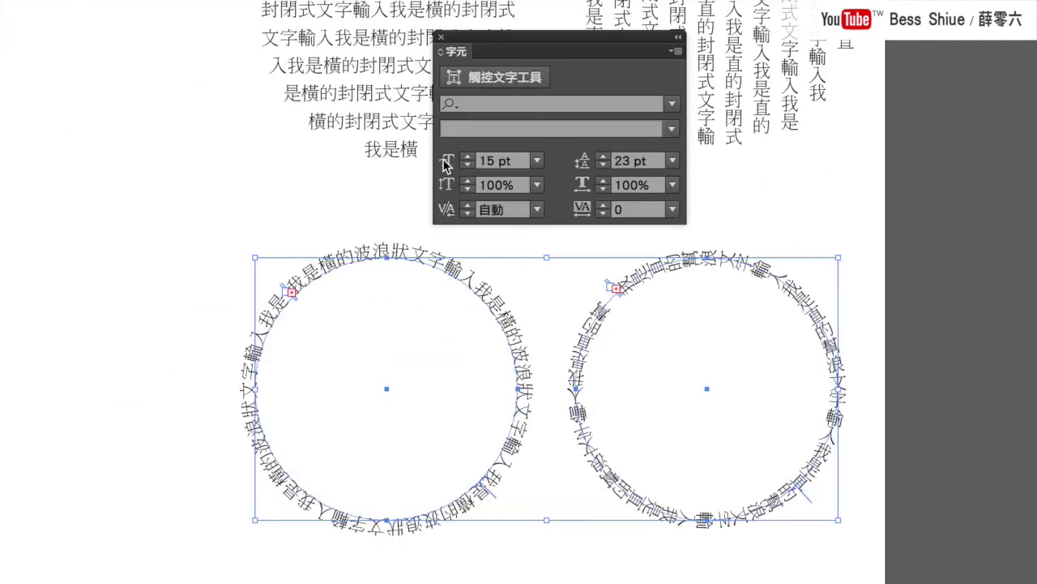
pyautogui.click(468, 159)
pyautogui.click(468, 160)
pyautogui.click(467, 160)
pyautogui.click(467, 159)
pyautogui.click(468, 158)
pyautogui.click(467, 160)
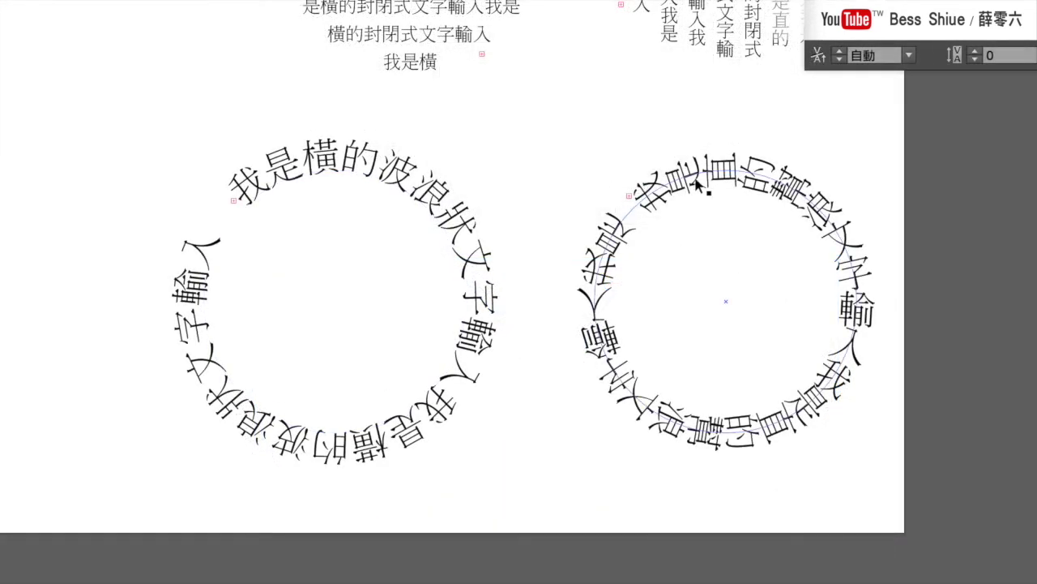
# Select the left circle's horizontal text alone, then the right circle's vertical text.
pyautogui.click(458, 116)
pyautogui.click(442, 397)
pyautogui.press('a')
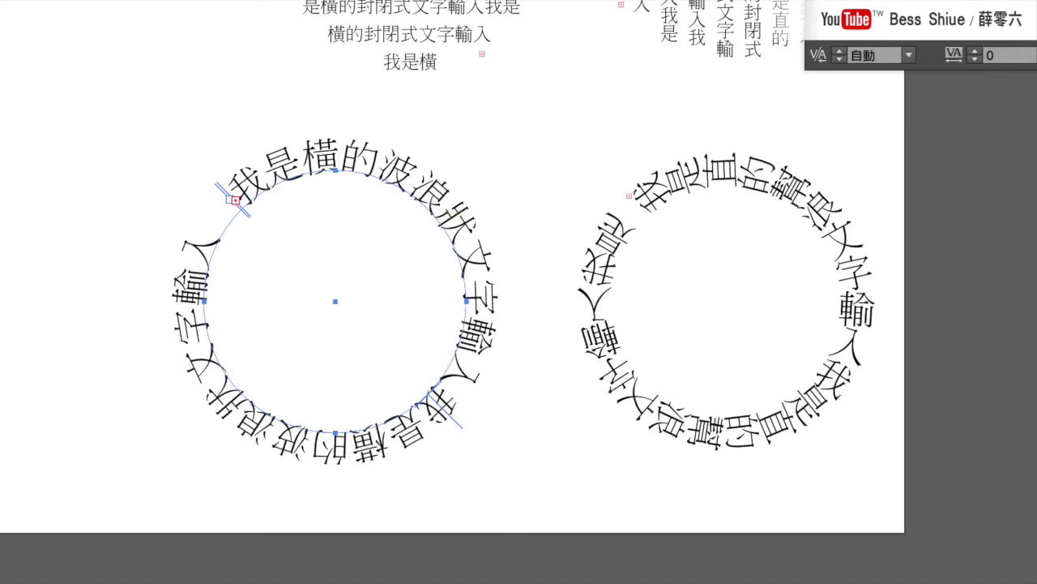
pyautogui.keyDown('shift'); pyautogui.click(640, 207); pyautogui.keyUp('shift')
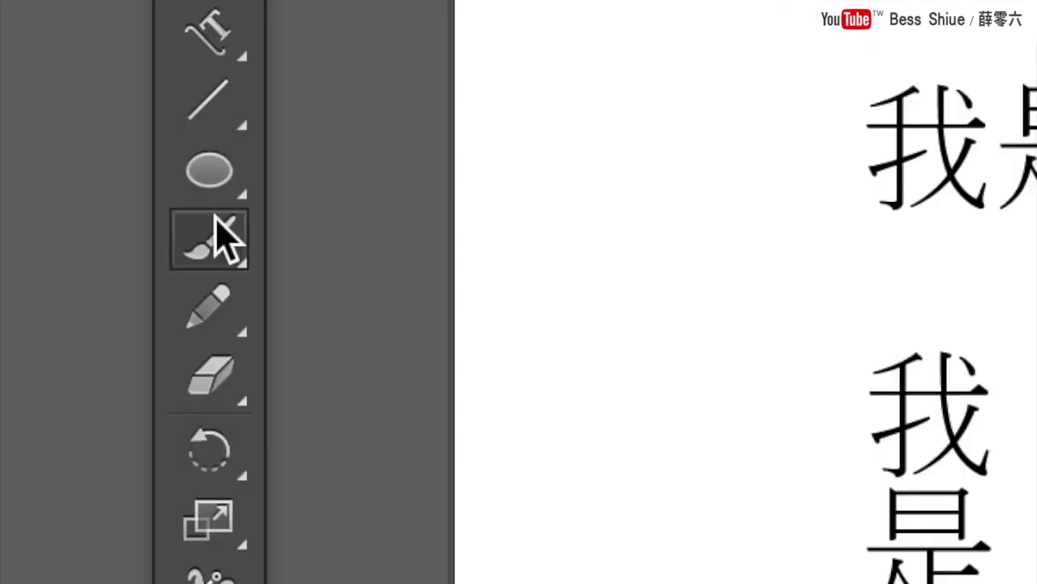
pyautogui.click(36, 194)
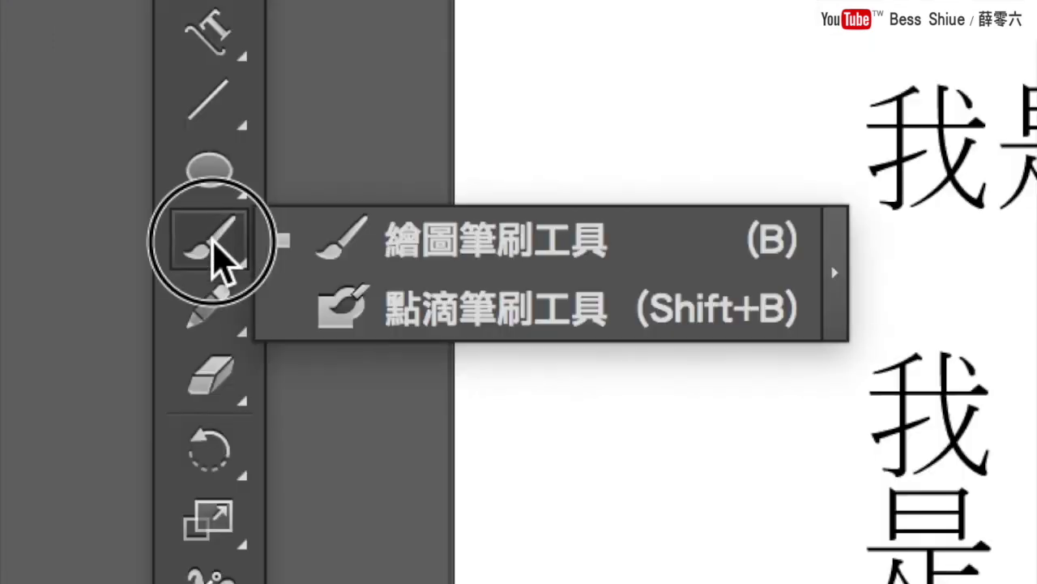
# Paint a wavy black stroke across the lower artboard and duplicate it just below.
pyautogui.click(478, 263)
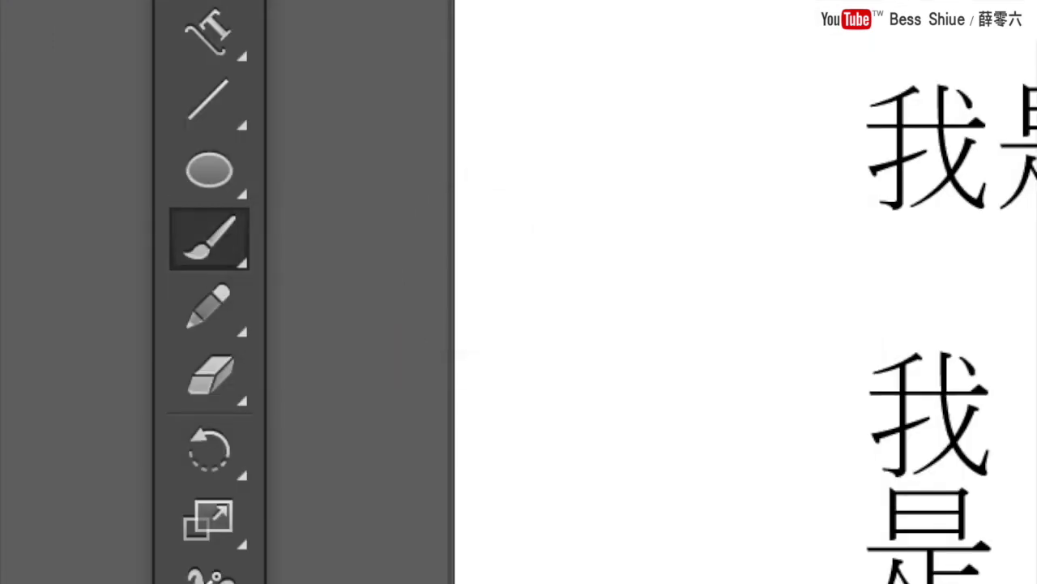
pyautogui.moveTo(375, 438)
pyautogui.mouseDown()
pyautogui.moveTo(581, 441)
pyautogui.moveTo(706, 421)
pyautogui.mouseUp()
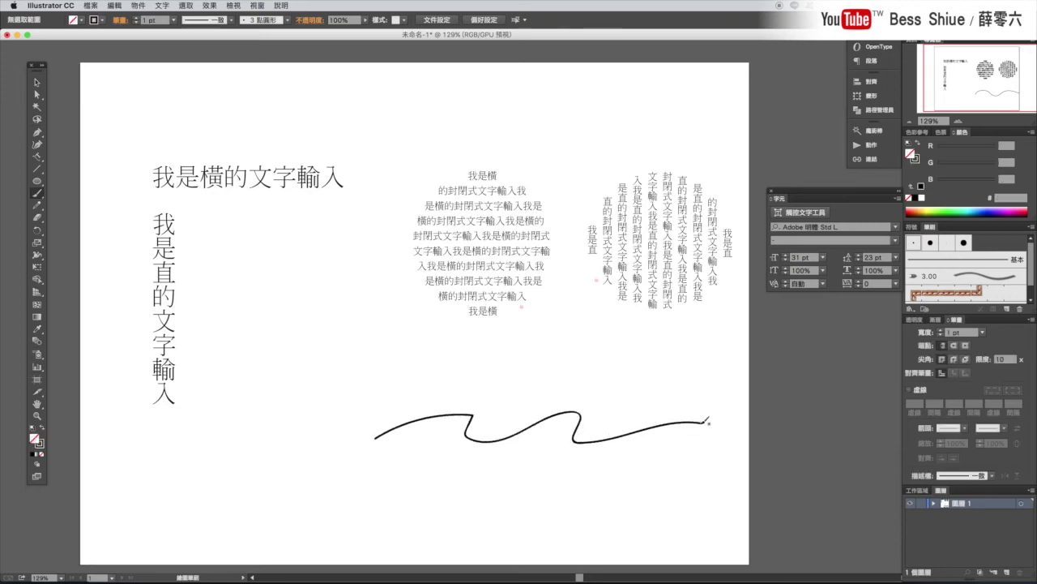
pyautogui.click(36, 82)
pyautogui.moveTo(564, 417)
pyautogui.mouseDown()
pyautogui.moveTo(575, 417)
pyautogui.moveTo(557, 504)
pyautogui.mouseUp()
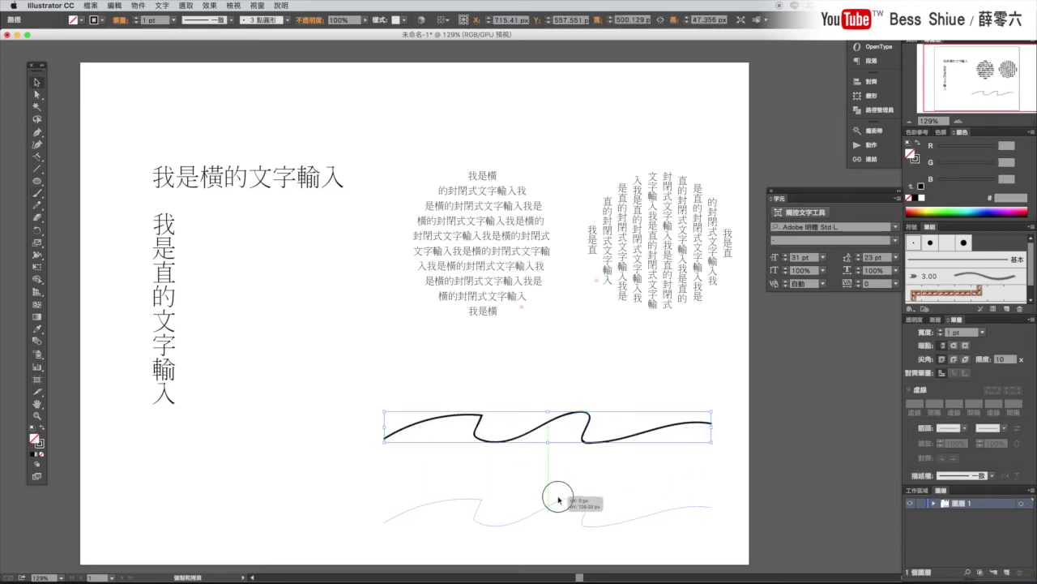
pyautogui.click(660, 408)
pyautogui.scroll(-2, 660, 407)
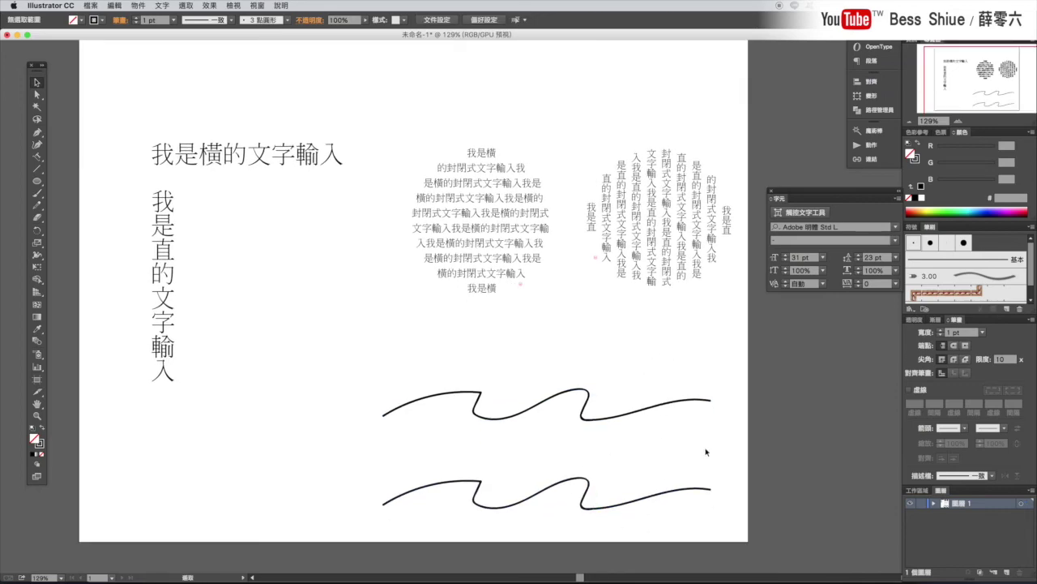
pyautogui.scroll(2, 652, 419)
pyautogui.click(36, 157)
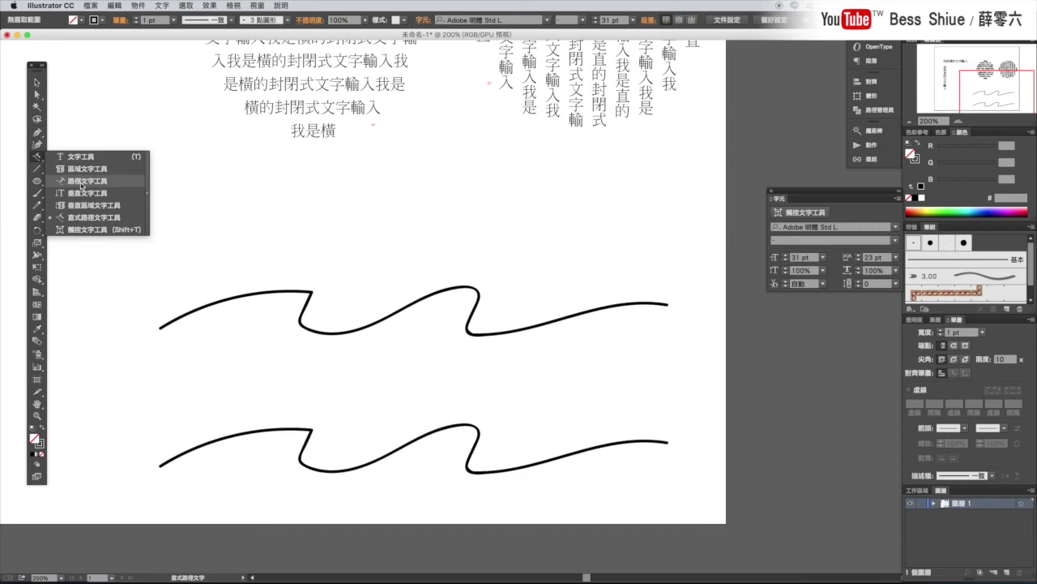
# Type '我是横的文字波浪ㄕㄨ輸入' horizontally along the upper wave from its left end.
pyautogui.click(311, 255)
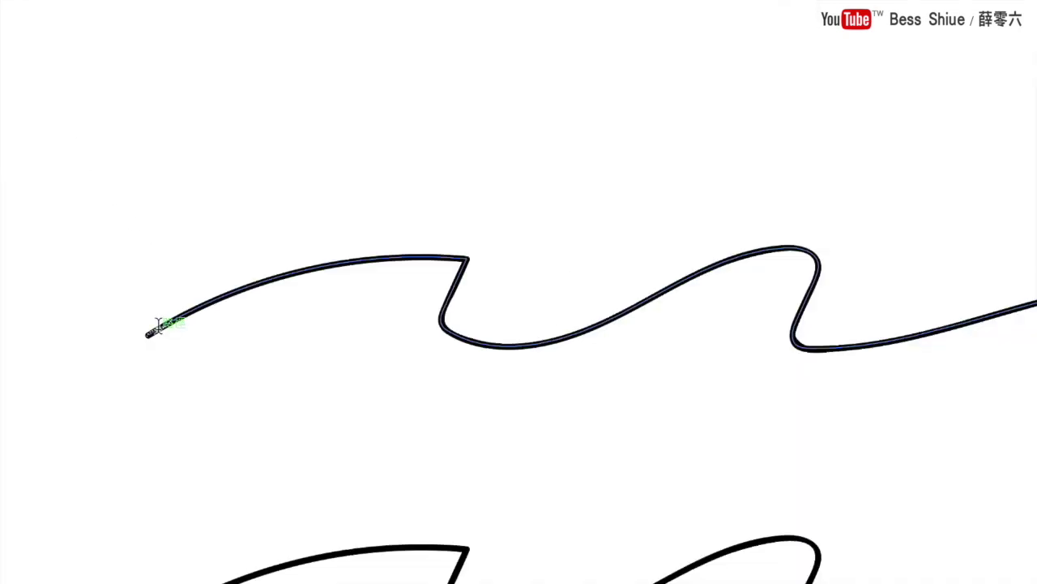
pyautogui.click(158, 325)
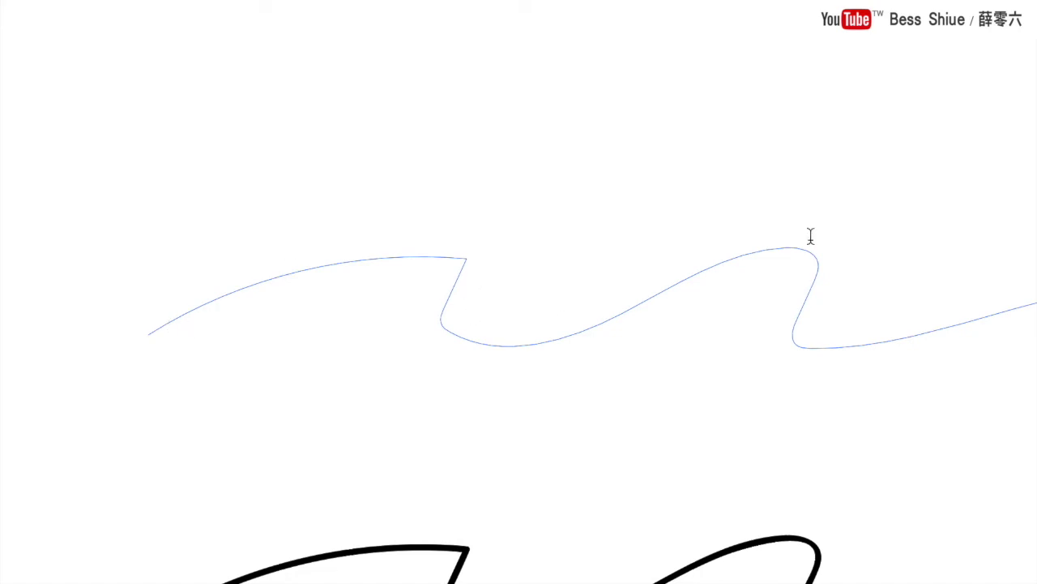
pyautogui.click(165, 330)
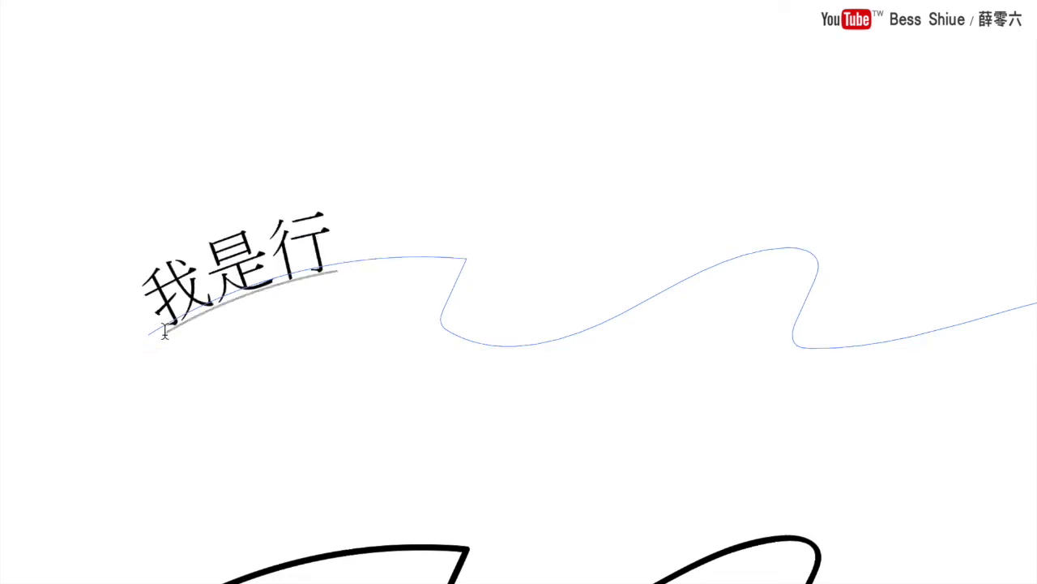
pyautogui.write('我是横的文字波浪ㄕㄨ')
pyautogui.write('輸入')
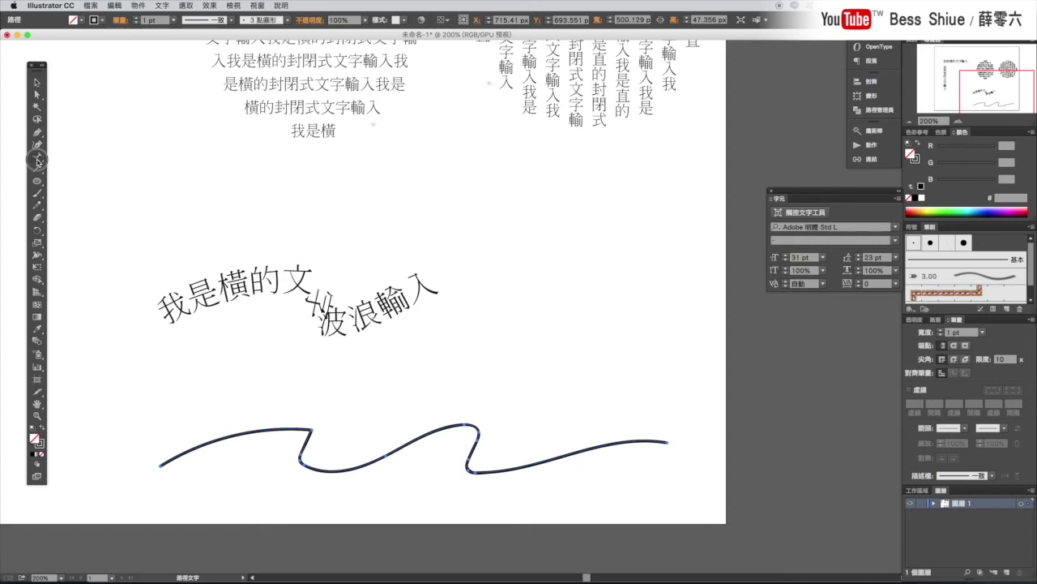
pyautogui.moveTo(38, 161); pyautogui.dragTo(97, 224)
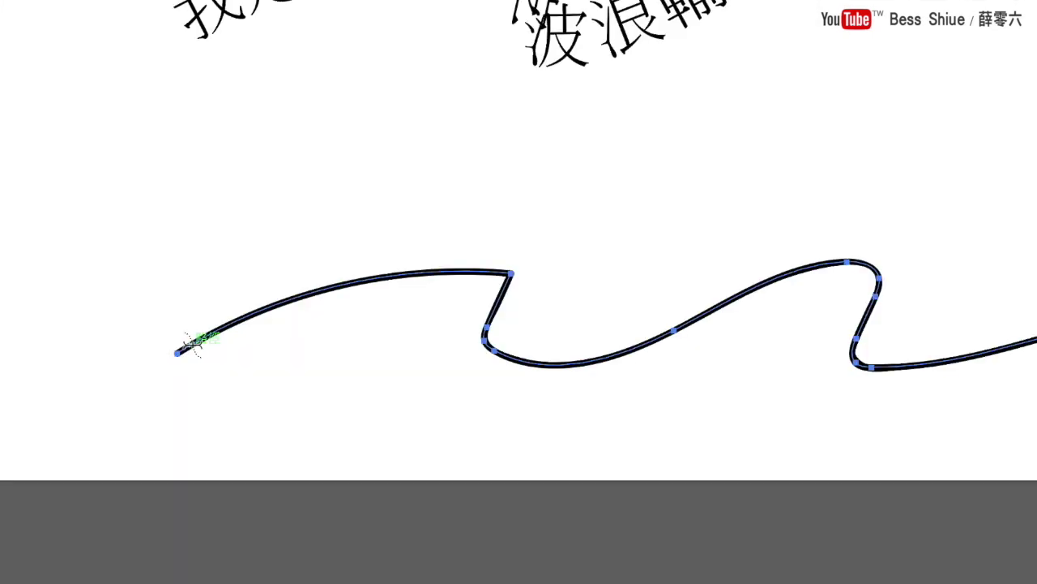
# Type '我要畫出的文波浪輪' vertically along the lower wave, then deselect it.
pyautogui.click(182, 349)
pyautogui.write('我要畫出的')
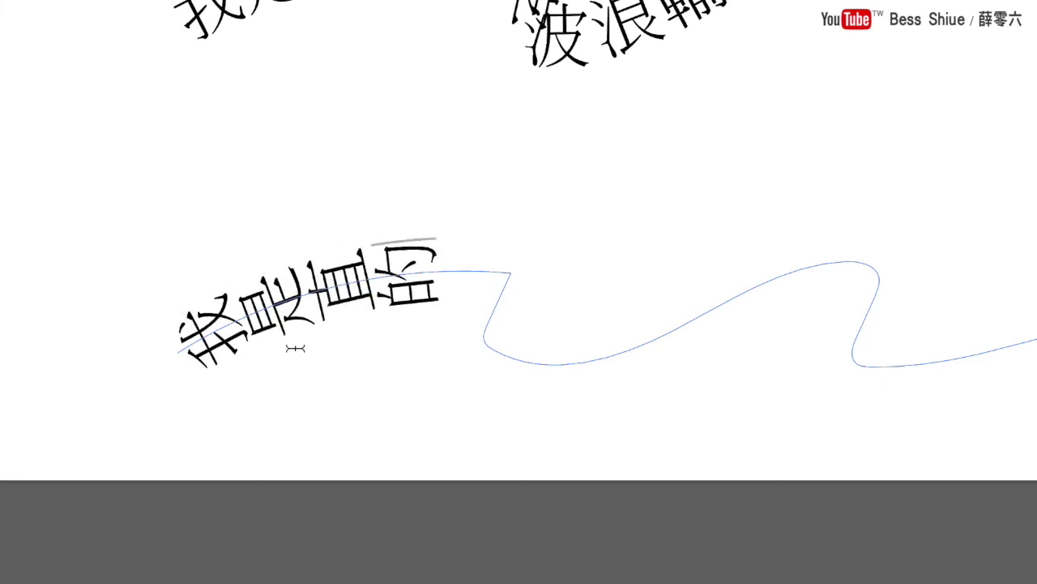
pyautogui.write('文波浪輪')
pyautogui.keyDown('ctrl'); pyautogui.click(295, 349); pyautogui.keyUp('ctrl')
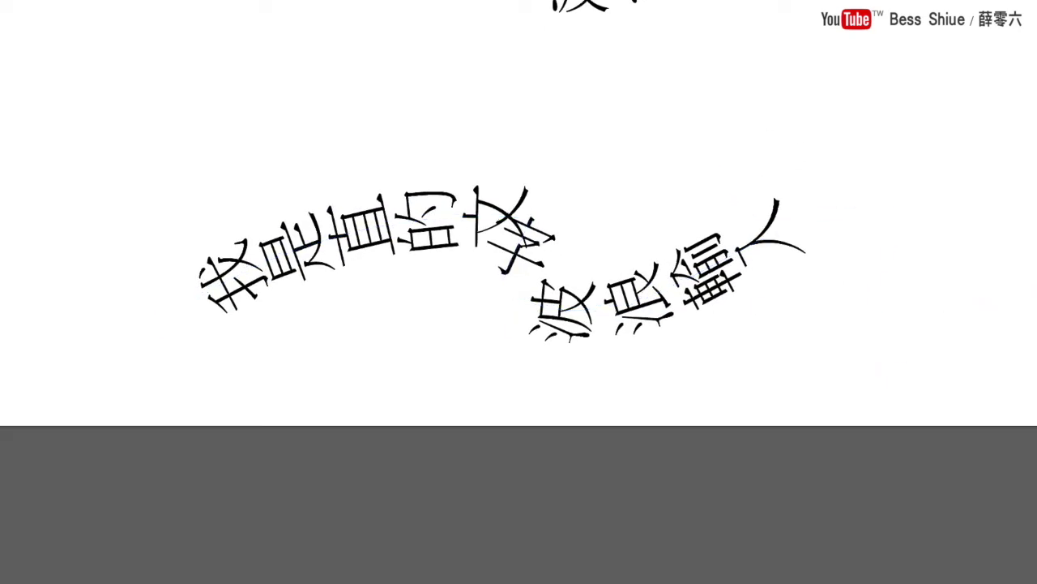